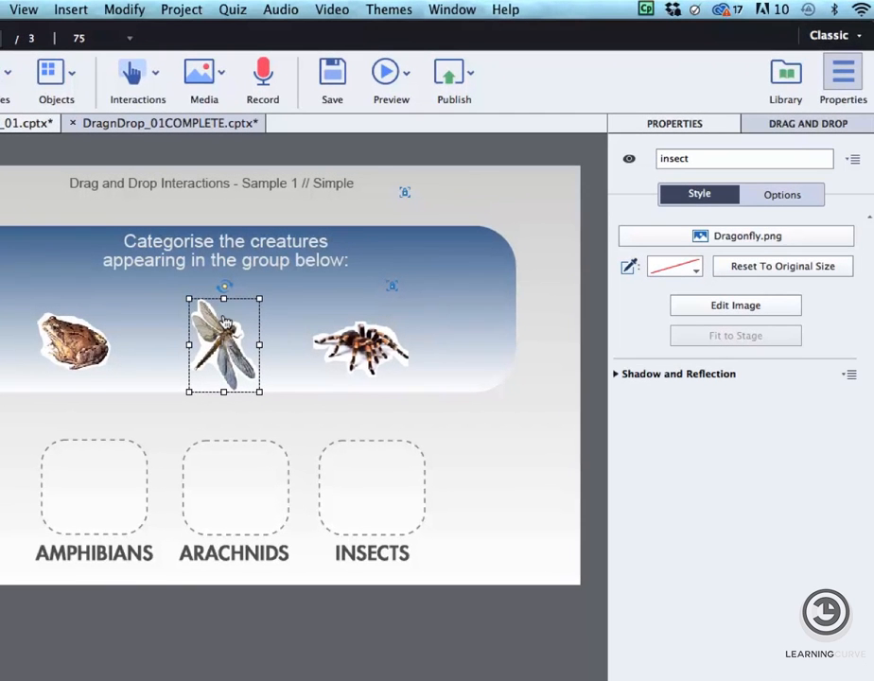
Name the bullfrog image on the first slide "frog"
{"action": "left_click", "coordinate": [349, 330]}
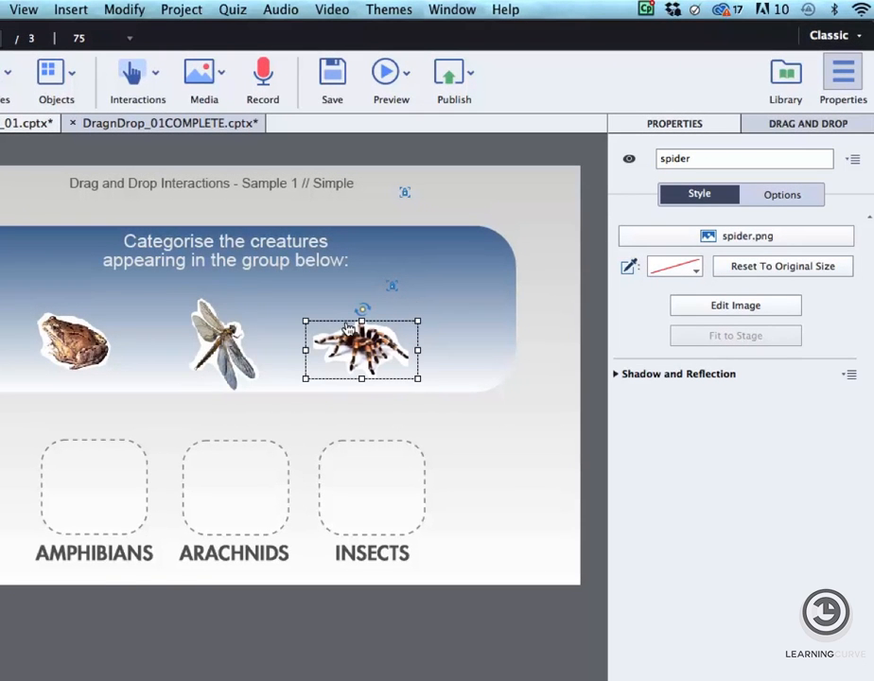
{"action": "left_click", "coordinate": [74, 338]}
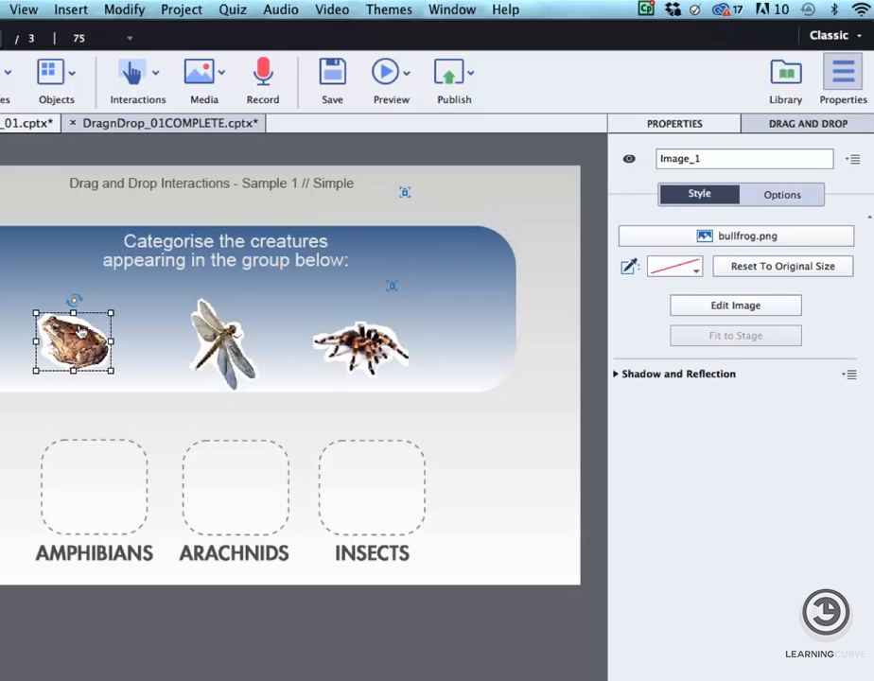
{"action": "double_click", "coordinate": [688, 158]}
{"action": "type", "text": "frog"}
Check the names of the arachnid and insect drop boxes and name the dashed box above AMPHIBIANS "amphi_box"
{"action": "left_click", "coordinate": [227, 496]}
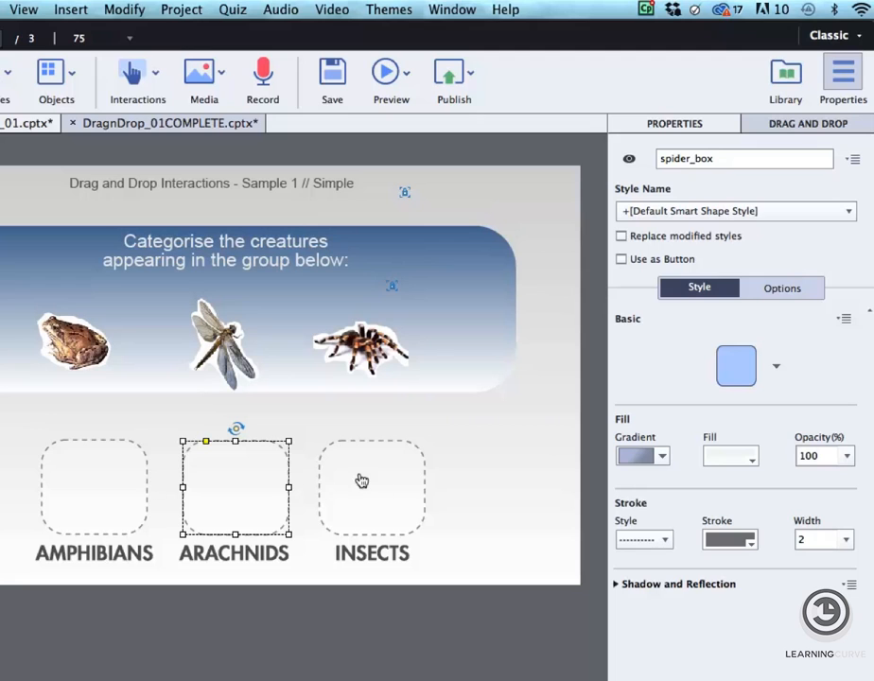
{"action": "double_click", "coordinate": [685, 158]}
{"action": "left_click", "coordinate": [395, 462]}
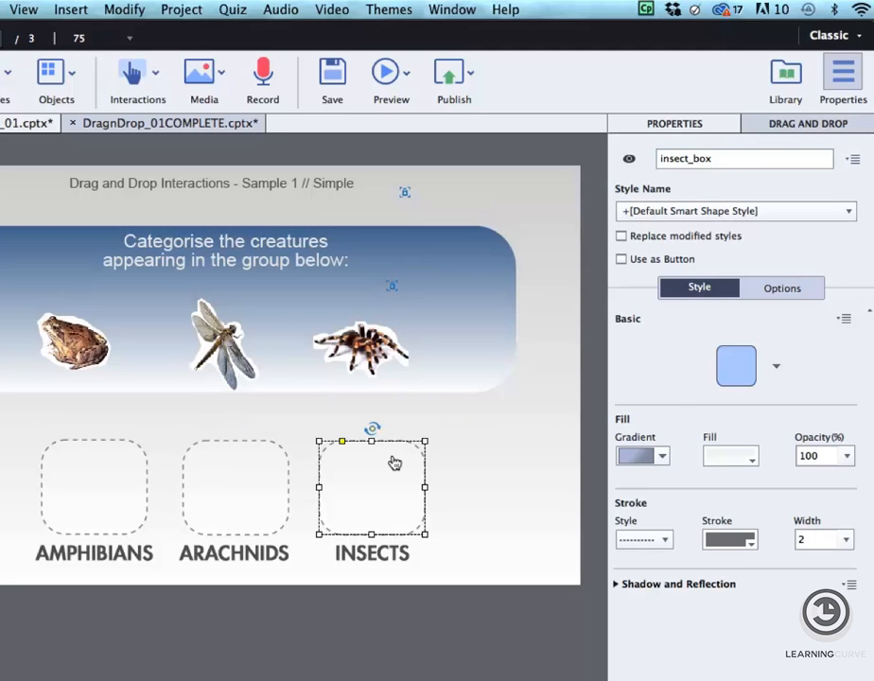
{"action": "left_click", "coordinate": [85, 501]}
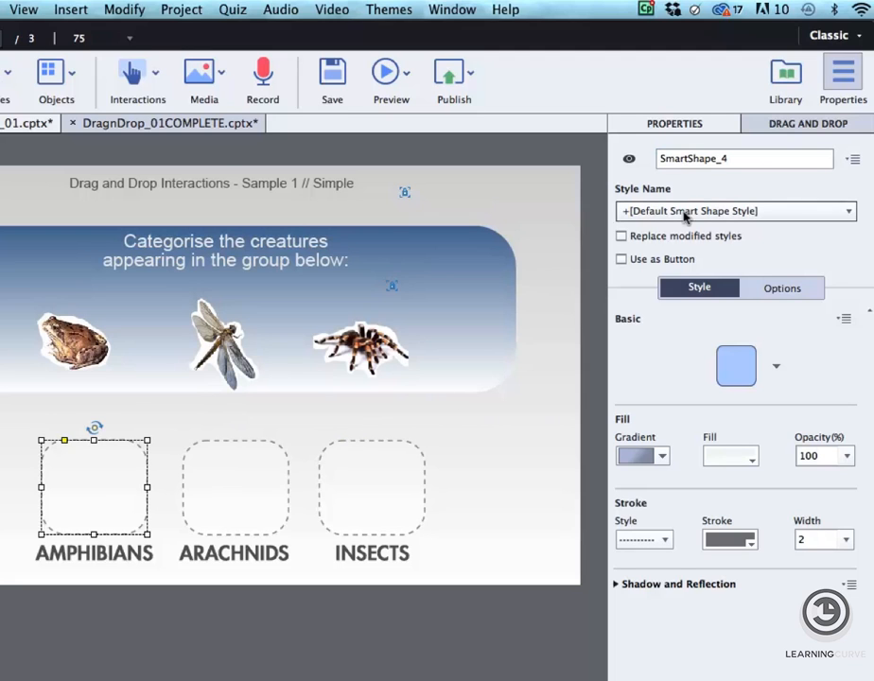
{"action": "double_click", "coordinate": [667, 158]}
{"action": "type", "text": "a"}
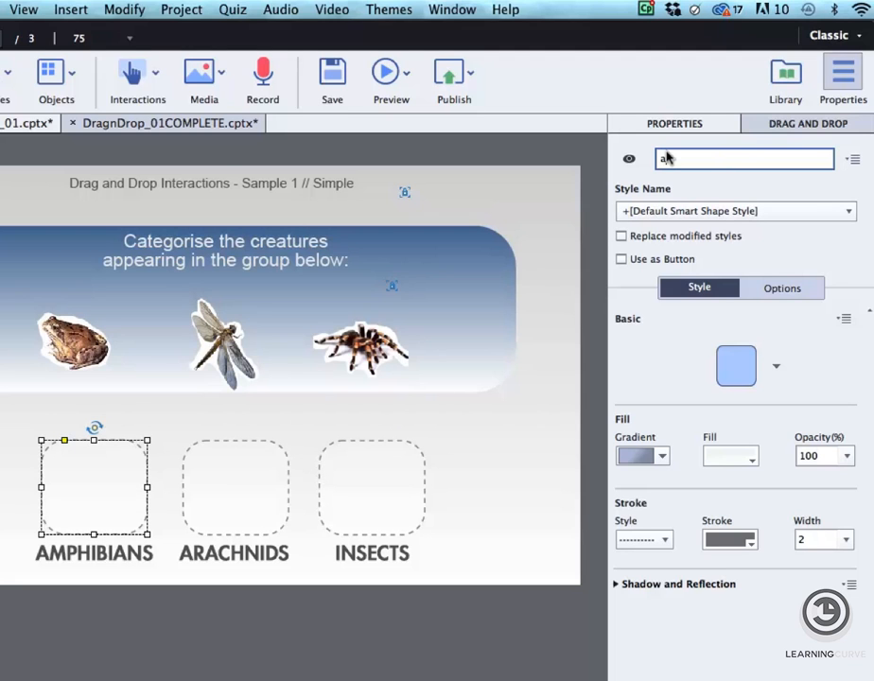
{"action": "type", "text": "mphibibox"}
{"action": "key", "text": "BackSpace"}
{"action": "key", "text": "BackSpace"}
{"action": "type", "text": "_"}
Set the On Success action of the Exit button on the "Well done!" slide to Exit
{"action": "left_click", "coordinate": [2, 350]}
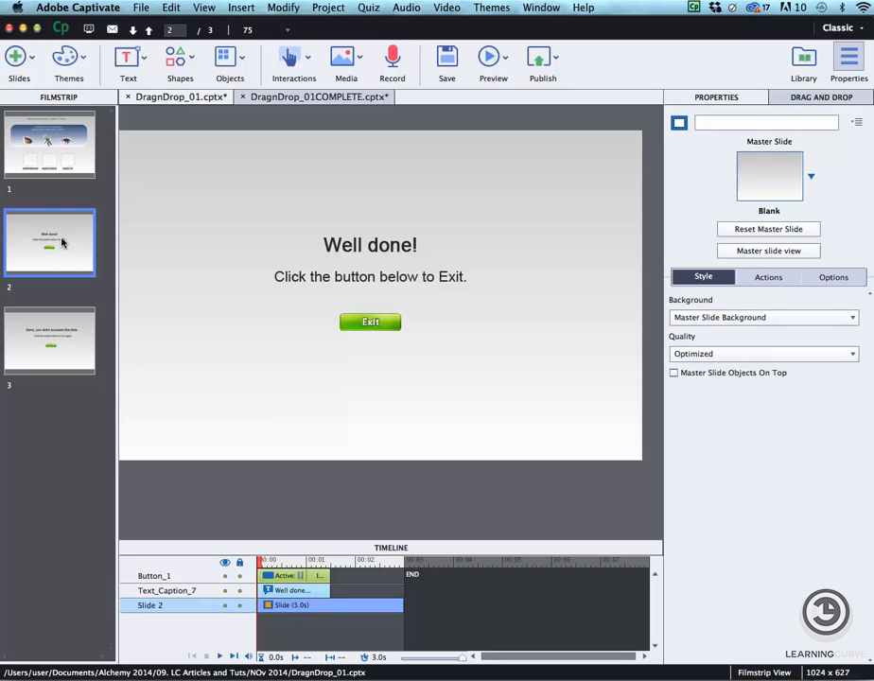
{"action": "left_click", "coordinate": [357, 313]}
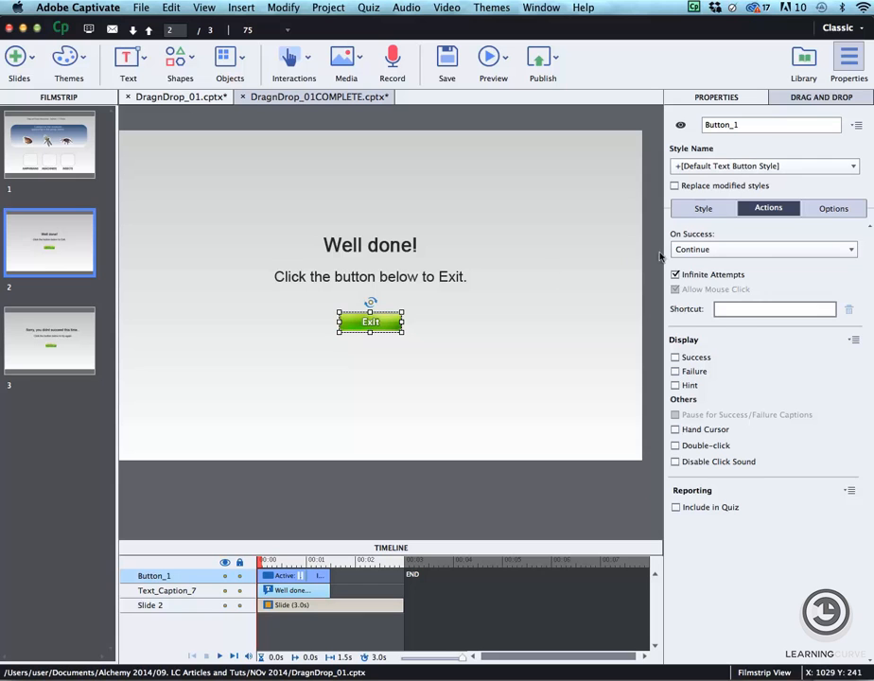
{"action": "left_click", "coordinate": [714, 249]}
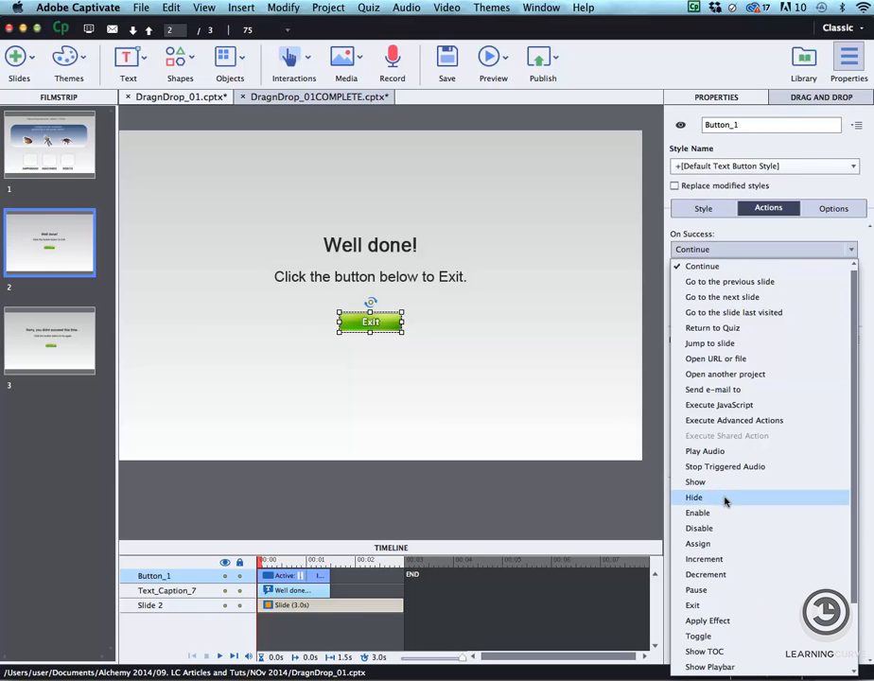
{"action": "left_click", "coordinate": [713, 604]}
Set the On Success action of the Continue button on slide 3 to Jump to slide, targeting Slide 1
{"action": "left_click", "coordinate": [69, 351]}
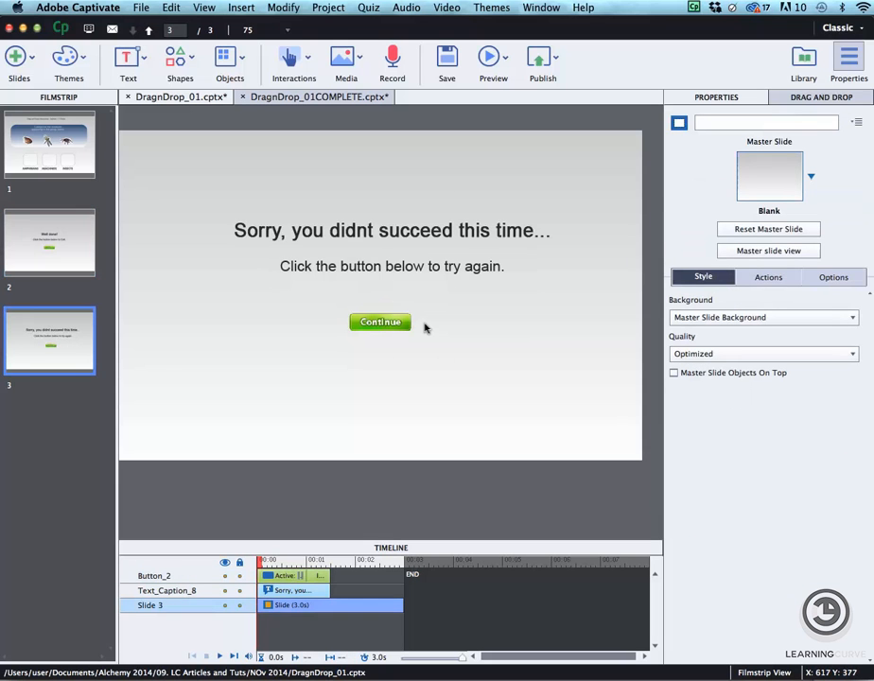
{"action": "left_click", "coordinate": [377, 318]}
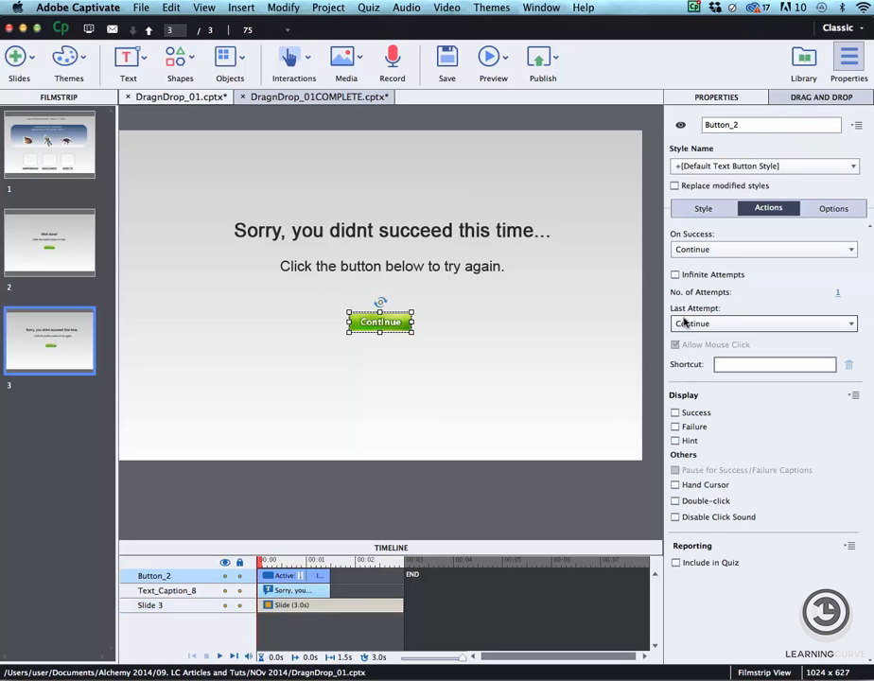
{"action": "left_click", "coordinate": [685, 247]}
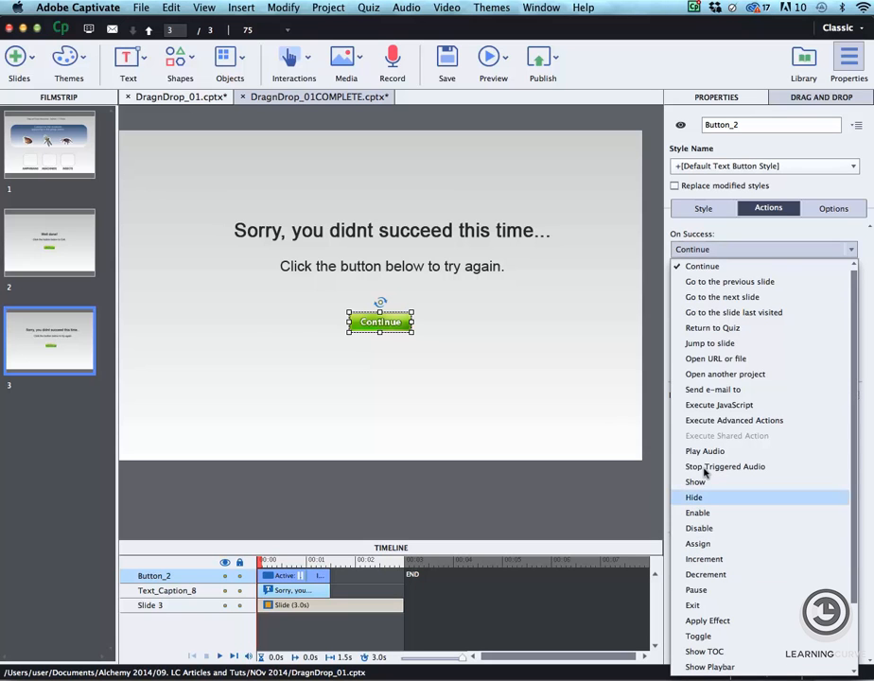
{"action": "left_click", "coordinate": [703, 343]}
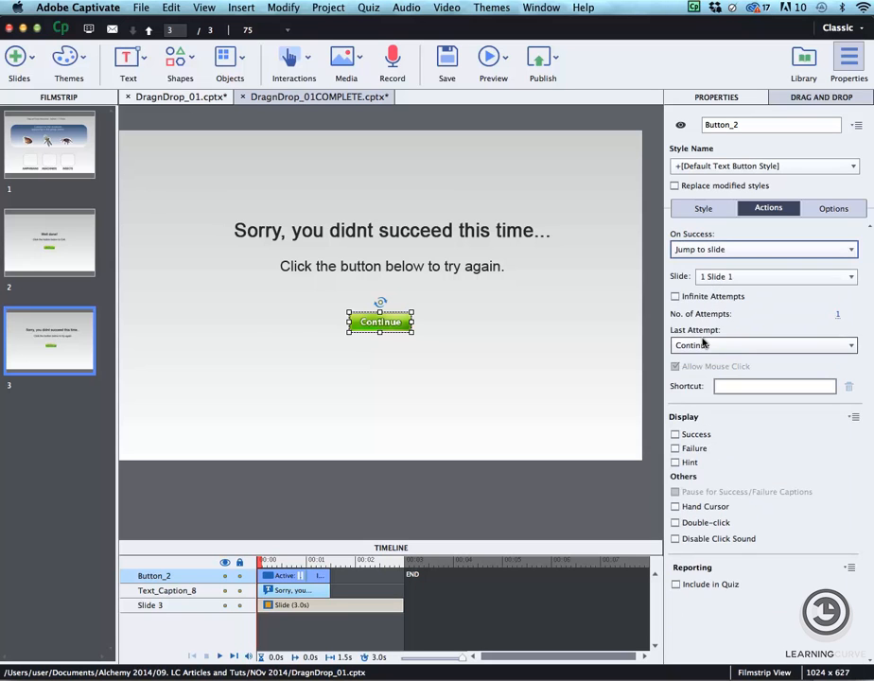
{"action": "left_click", "coordinate": [704, 277]}
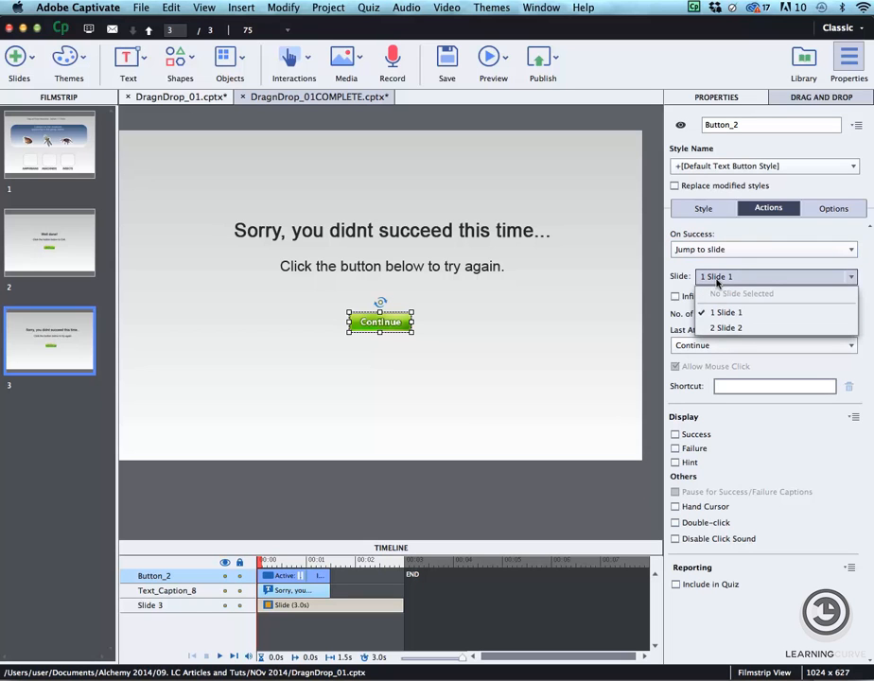
{"action": "left_click", "coordinate": [717, 279]}
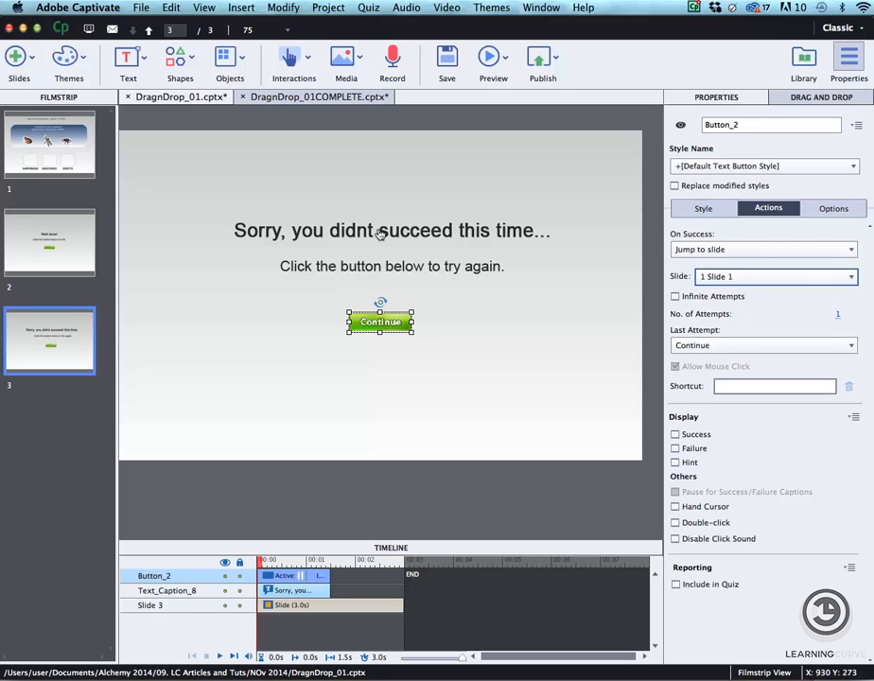
Label the first slide, with the creatures to categorise, "interaction"
{"action": "left_click", "coordinate": [75, 141]}
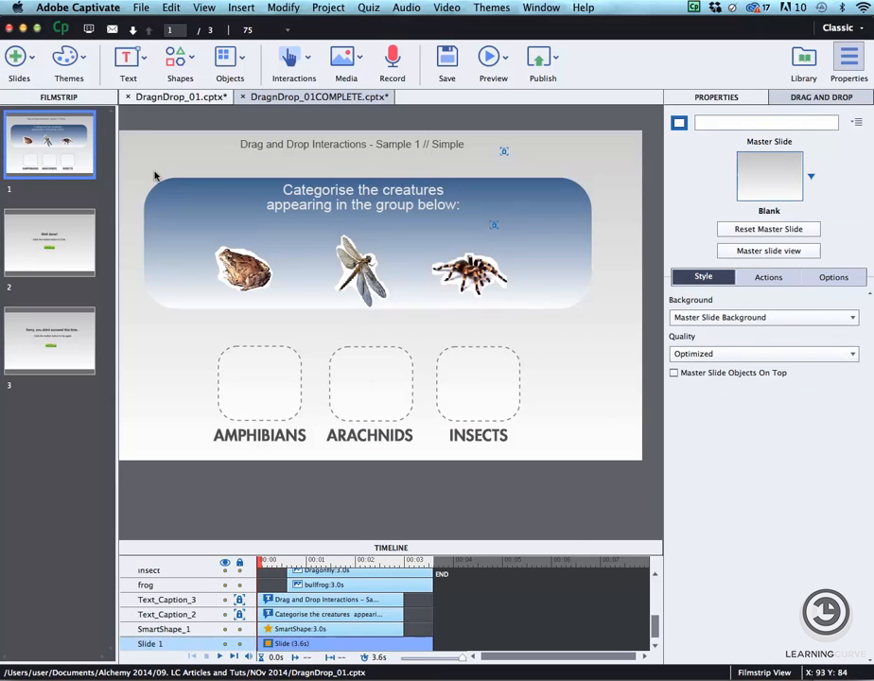
{"action": "left_click", "coordinate": [715, 123]}
{"action": "type", "text": "in"}
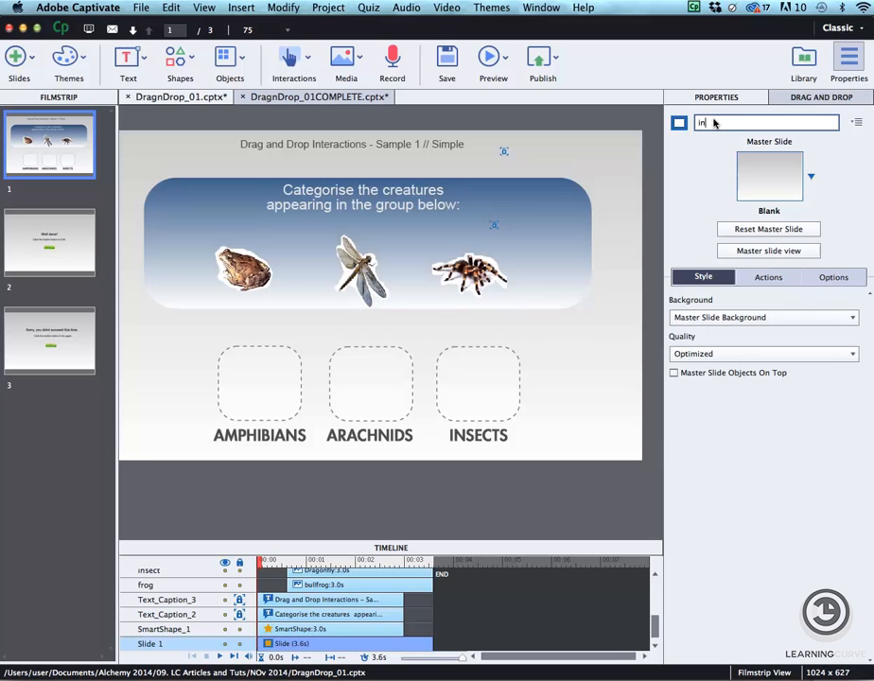
{"action": "type", "text": "teraction"}
{"action": "key", "text": "Return"}
Label the "Well done!" slide "success_screen", correcting the spelling of the name
{"action": "left_click", "coordinate": [59, 229]}
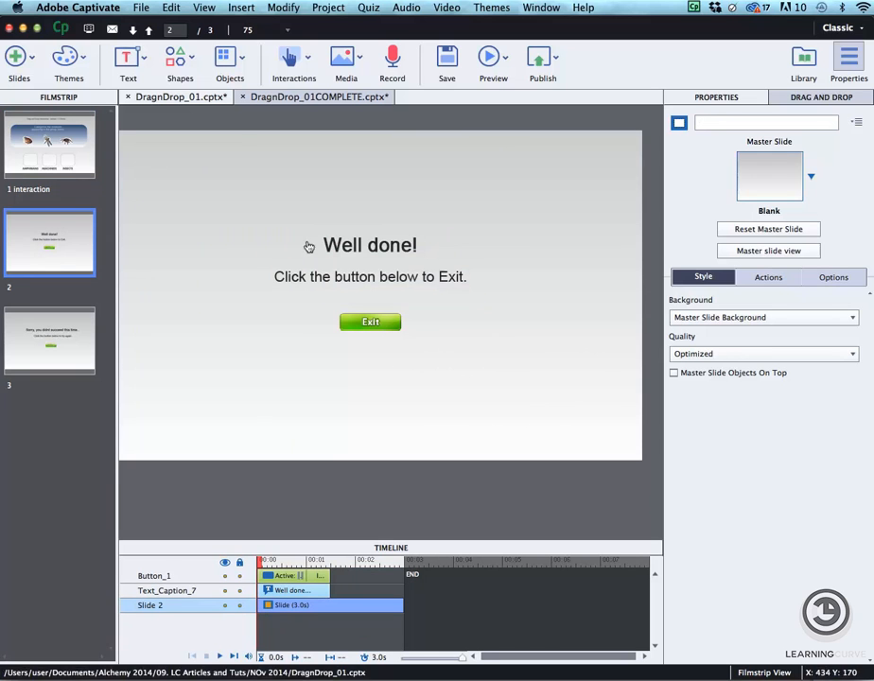
{"action": "left_click", "coordinate": [722, 121]}
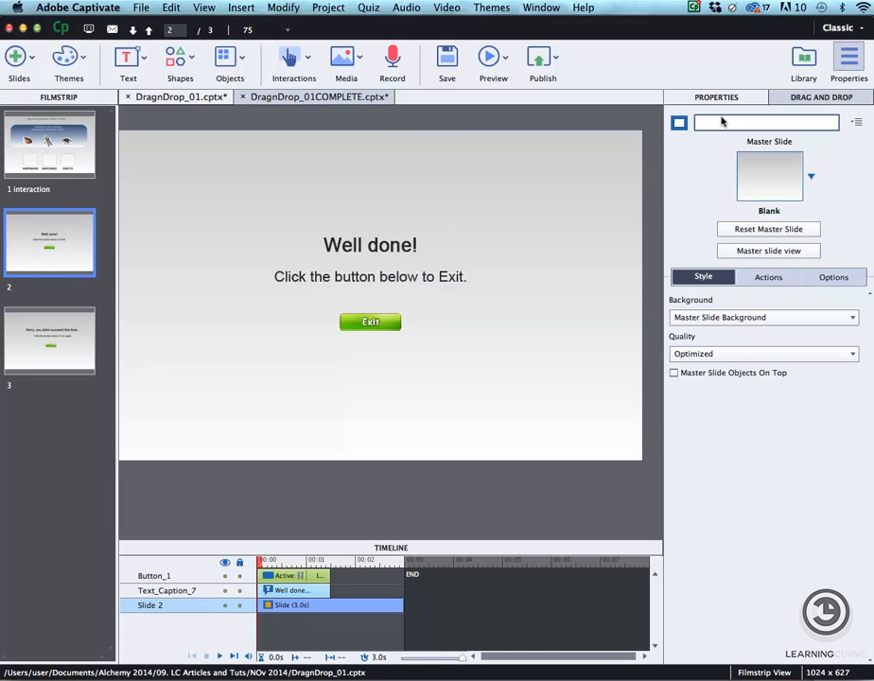
{"action": "type", "text": "sucess_screen"}
{"action": "key", "text": "Return"}
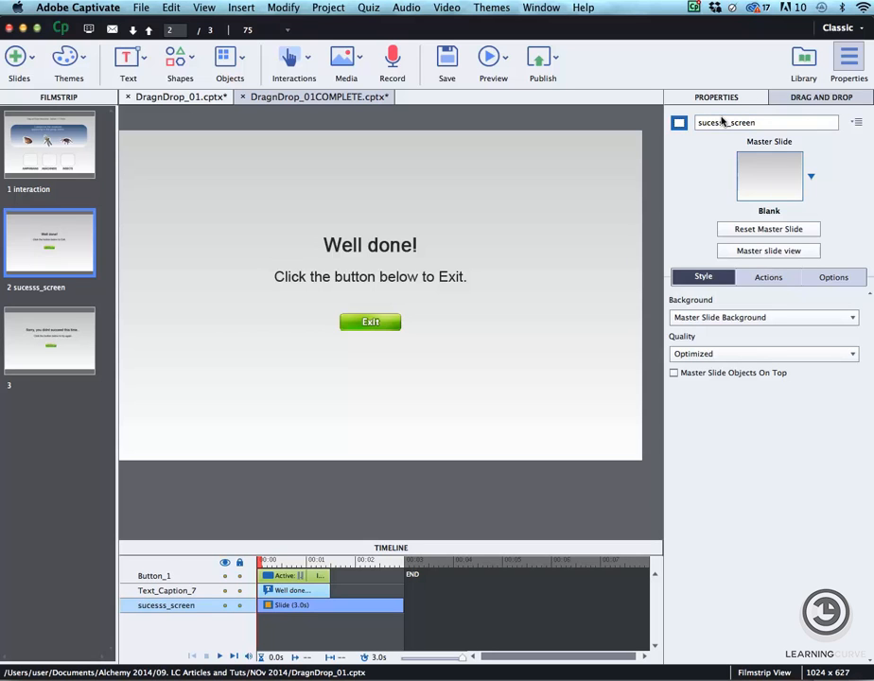
{"action": "left_click", "coordinate": [718, 123]}
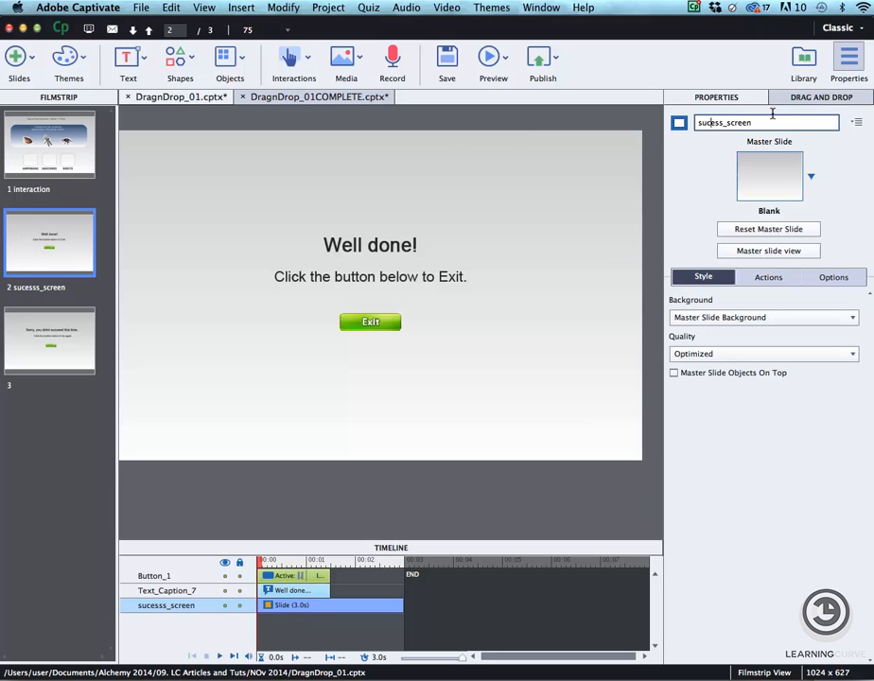
{"action": "type", "text": "c"}
{"action": "key", "text": "Return"}
Label the third slide, with the "Sorry, you didnt succeed" message, "failure_screen"
{"action": "left_click", "coordinate": [15, 341]}
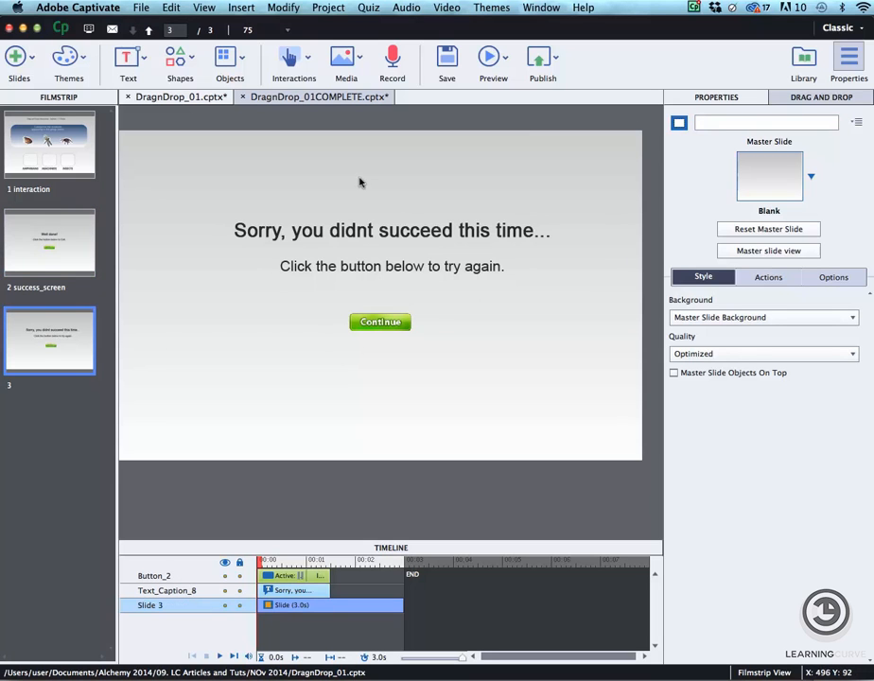
{"action": "left_click", "coordinate": [749, 121]}
{"action": "type", "text": "faliure"}
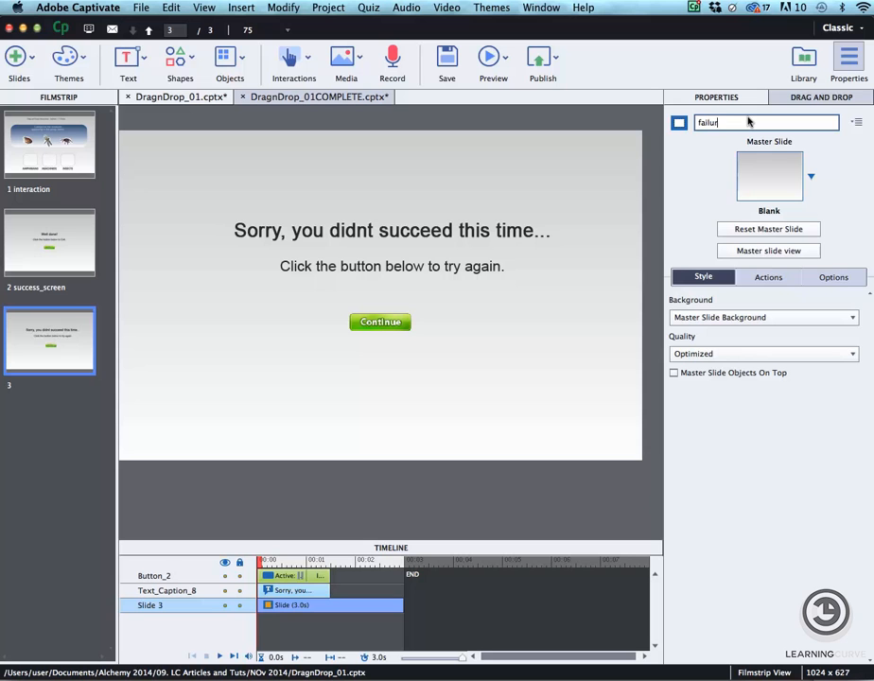
{"action": "type", "text": "_screen"}
{"action": "key", "text": "Return"}
Review the labelled slides and check which slide the Continue button on failure_screen jumps to
{"action": "left_click", "coordinate": [59, 123]}
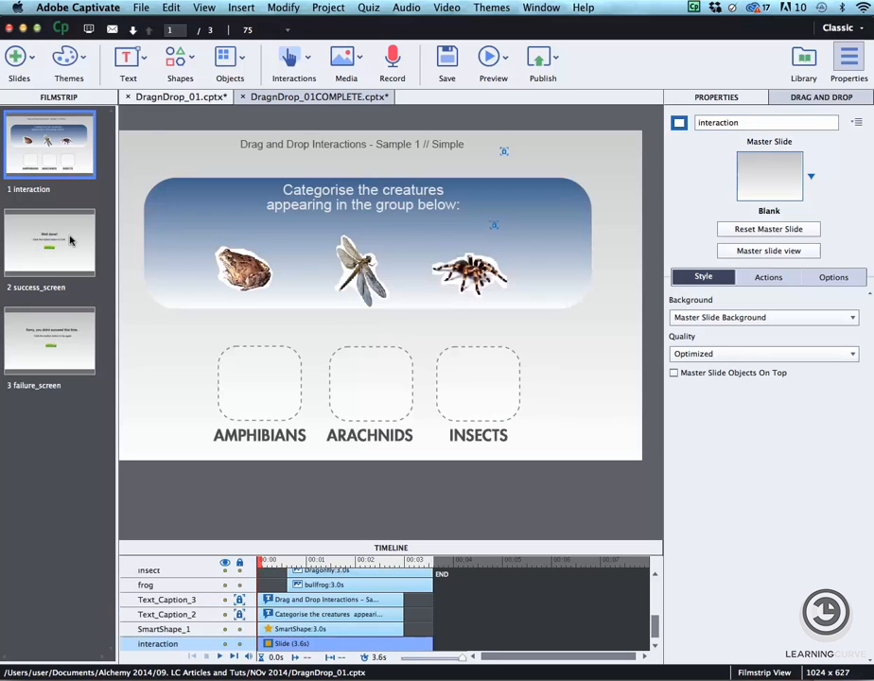
{"action": "left_click", "coordinate": [71, 236]}
{"action": "left_click", "coordinate": [72, 318]}
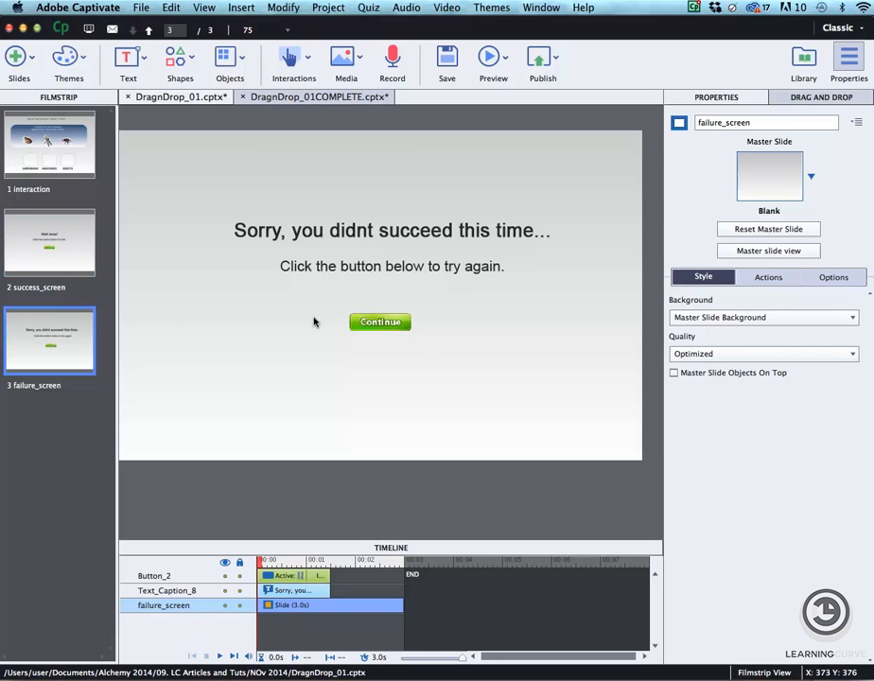
{"action": "left_click", "coordinate": [367, 319]}
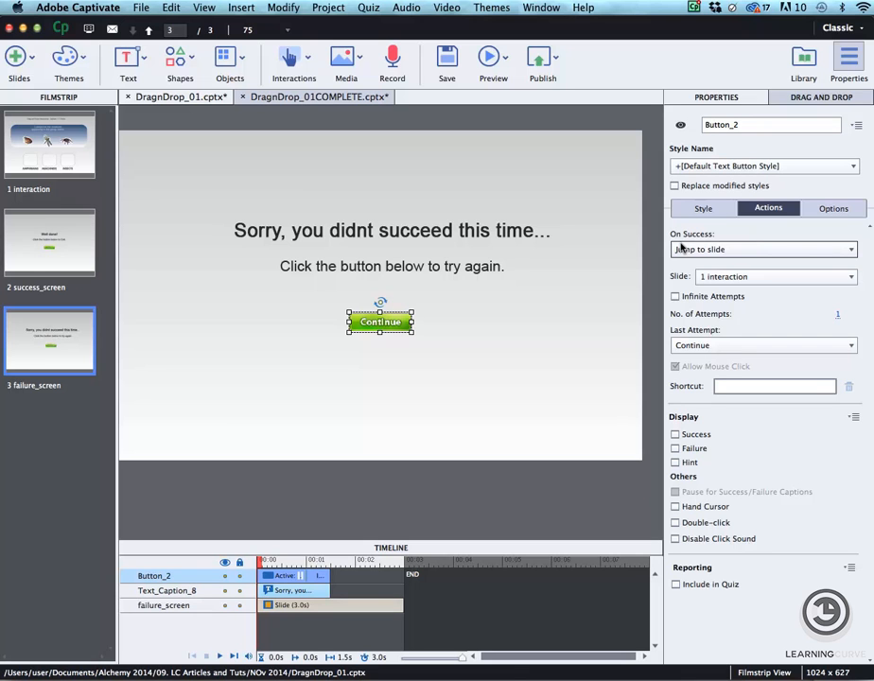
{"action": "left_click", "coordinate": [706, 276]}
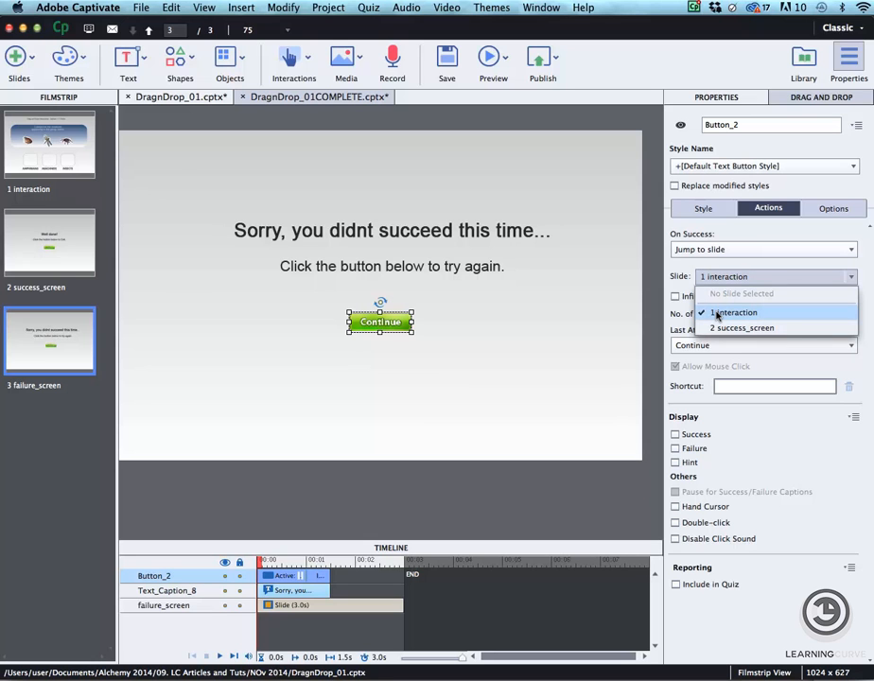
{"action": "left_click", "coordinate": [717, 314]}
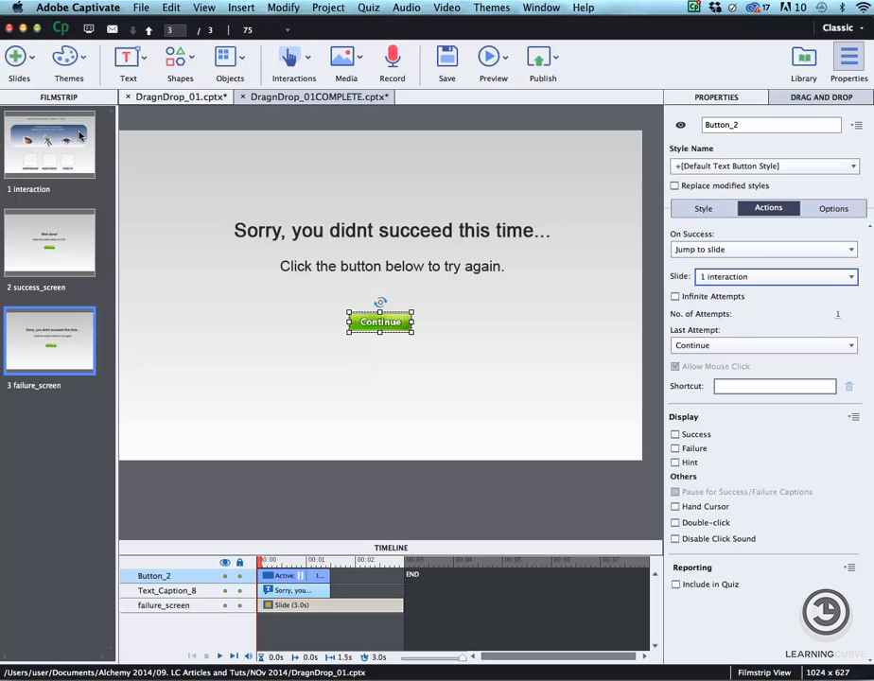
Examine the names of the creature images, the three drop boxes and the INSECTS caption on the interaction slide
{"action": "left_click", "coordinate": [57, 151]}
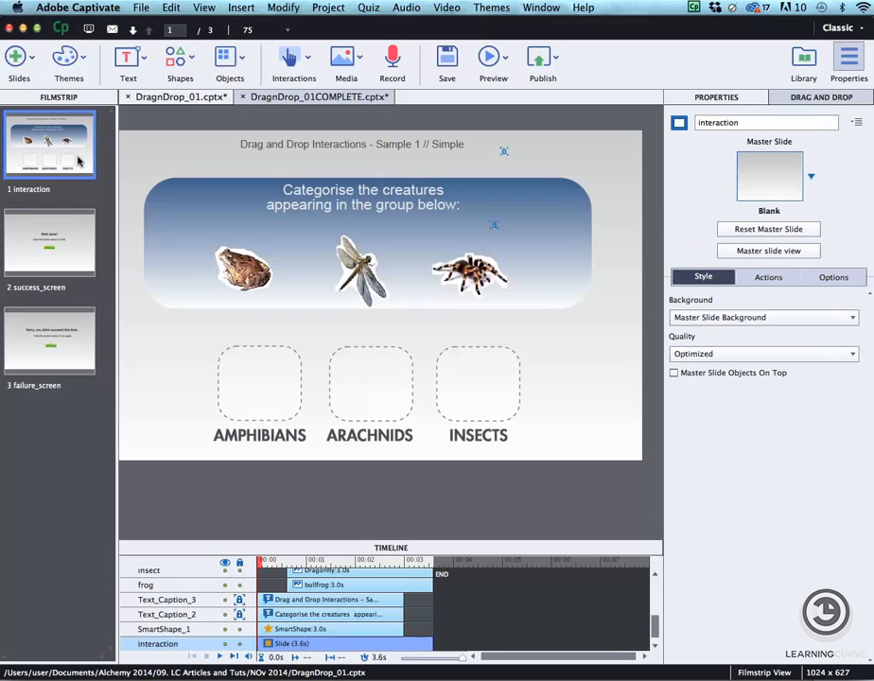
{"action": "left_click", "coordinate": [243, 272]}
{"action": "left_click", "coordinate": [363, 270]}
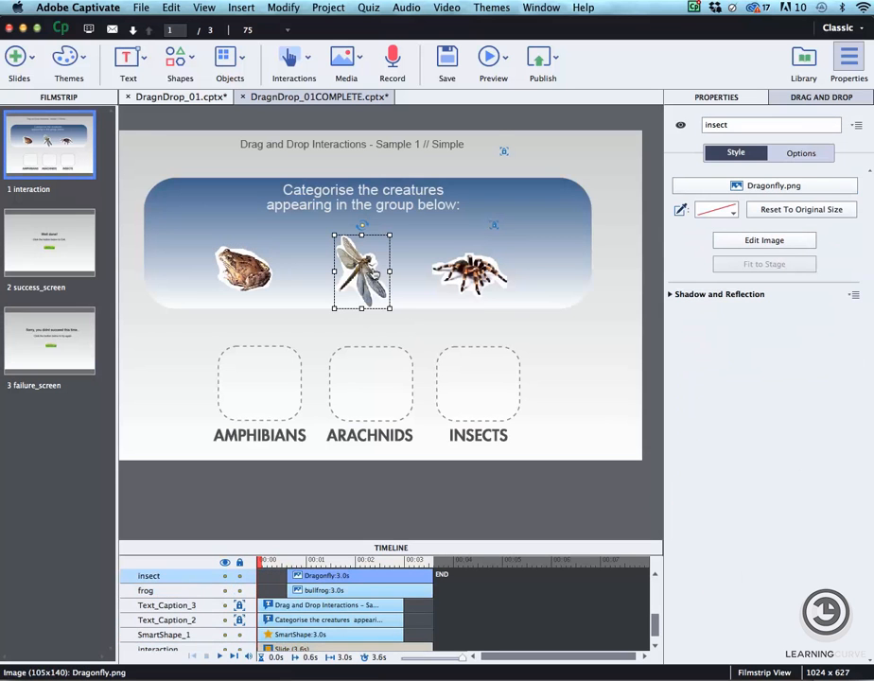
{"action": "left_click", "coordinate": [470, 272]}
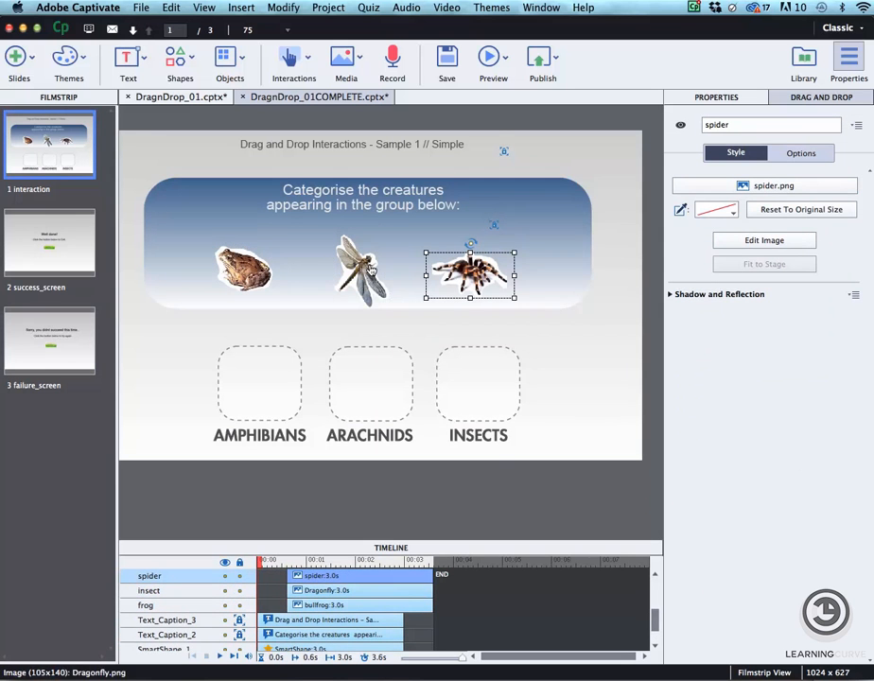
{"action": "left_click", "coordinate": [262, 381]}
{"action": "left_click", "coordinate": [341, 399]}
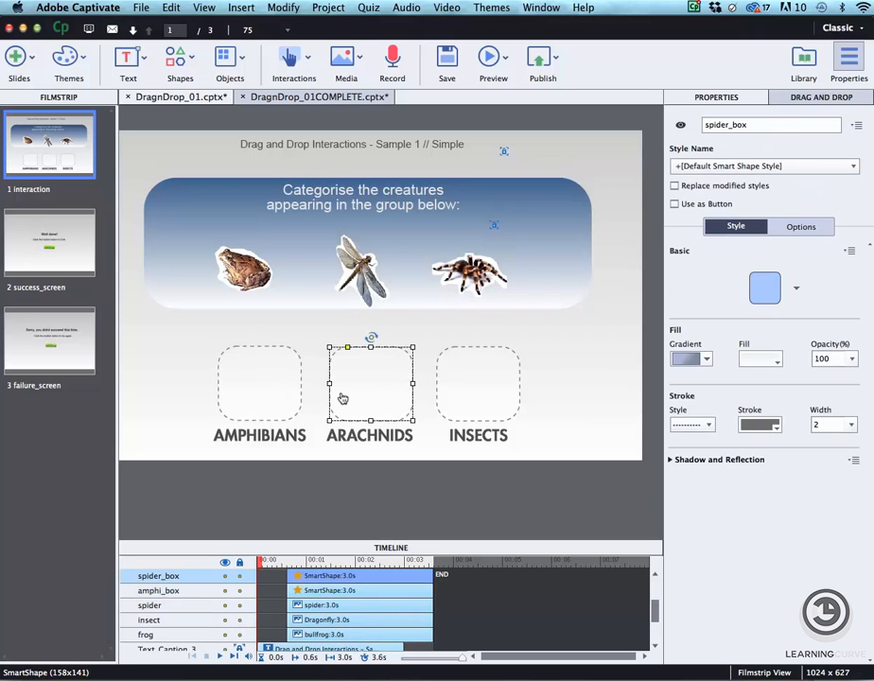
{"action": "left_click", "coordinate": [452, 396]}
{"action": "left_click", "coordinate": [242, 401]}
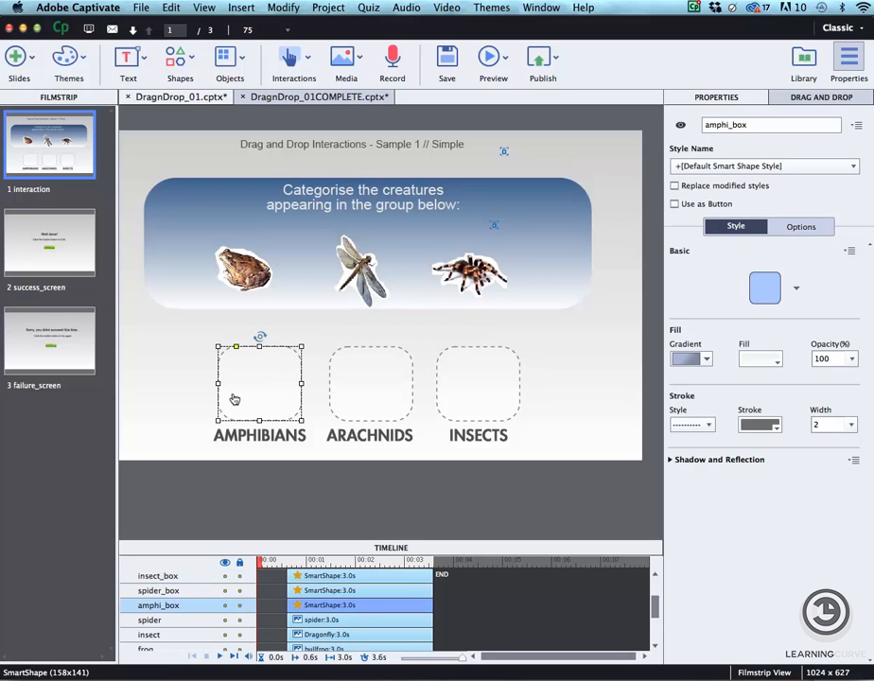
{"action": "left_click", "coordinate": [383, 390]}
{"action": "left_click", "coordinate": [470, 394]}
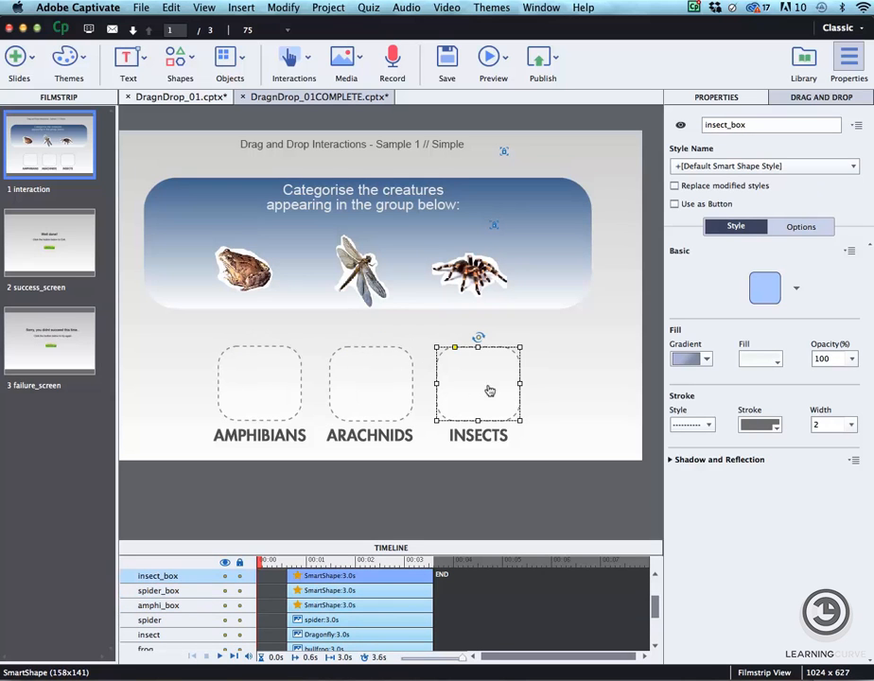
{"action": "left_click", "coordinate": [571, 357]}
{"action": "left_click", "coordinate": [478, 437]}
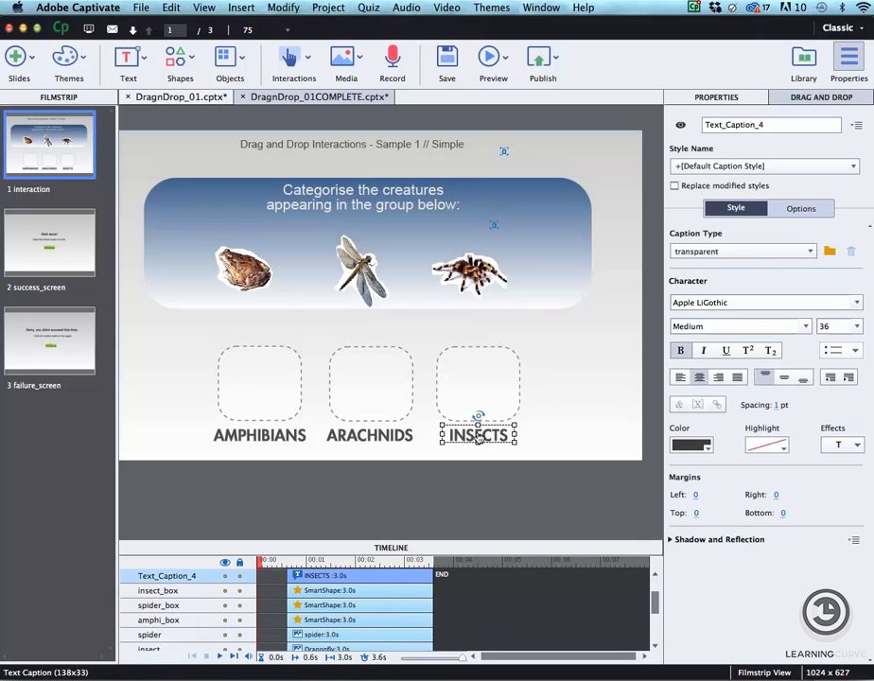
Check the object names of the ARACHNIDS and AMPHIBIANS captions on the interaction slide
{"action": "left_click", "coordinate": [367, 437]}
{"action": "left_click", "coordinate": [251, 446]}
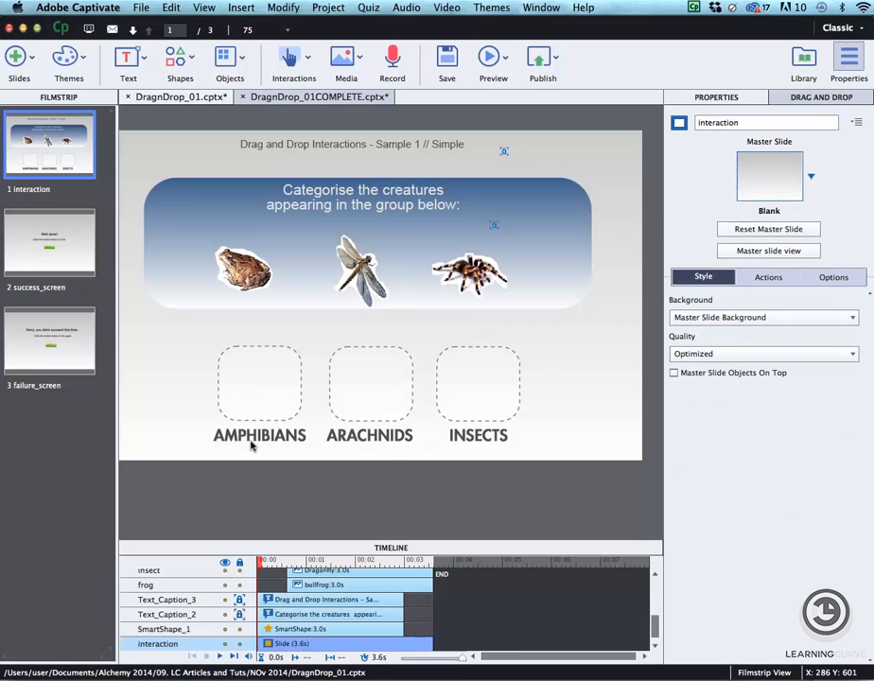
{"action": "left_click", "coordinate": [246, 441]}
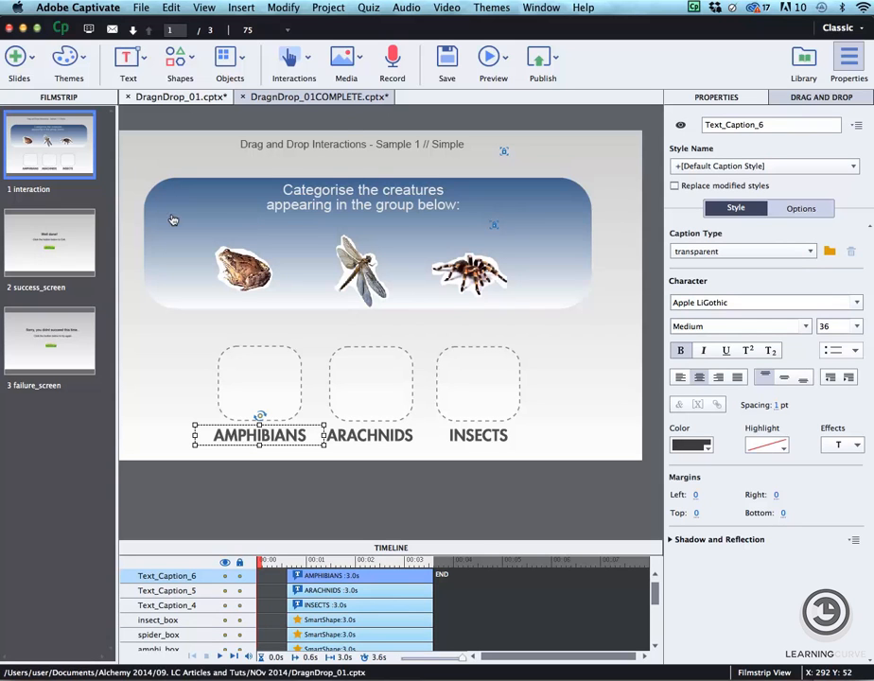
{"action": "left_click", "coordinate": [611, 153]}
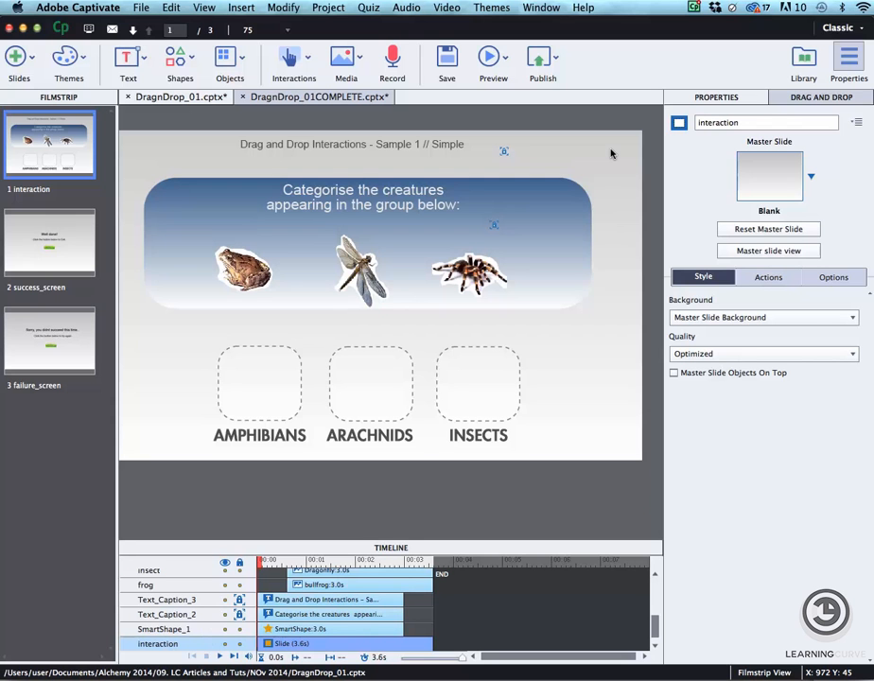
Create a drag-and-drop interaction on the interaction slide with the frog, dragonfly and spider images as drag sources
{"action": "left_click", "coordinate": [305, 57]}
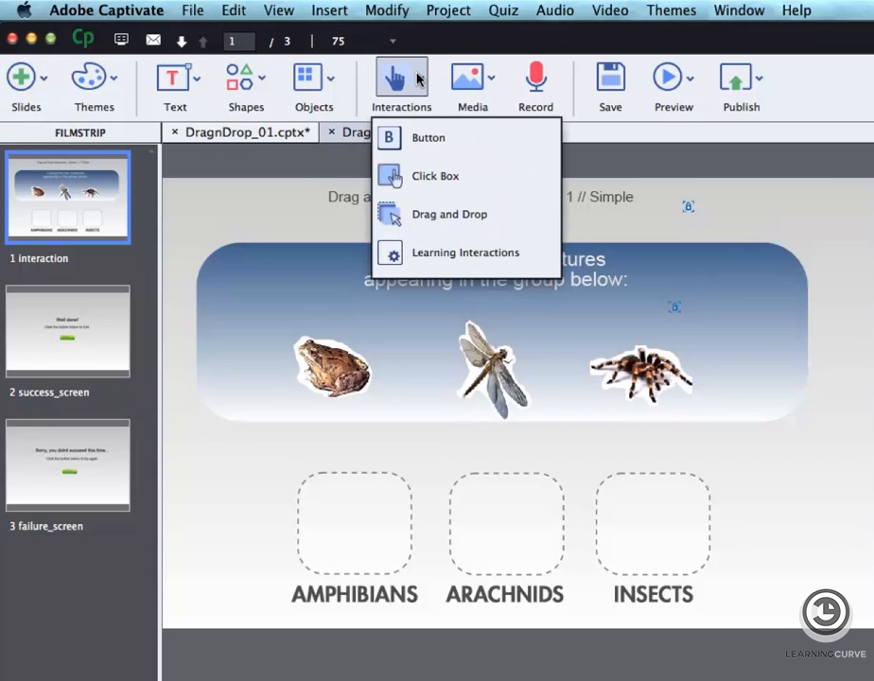
{"action": "left_click", "coordinate": [446, 215]}
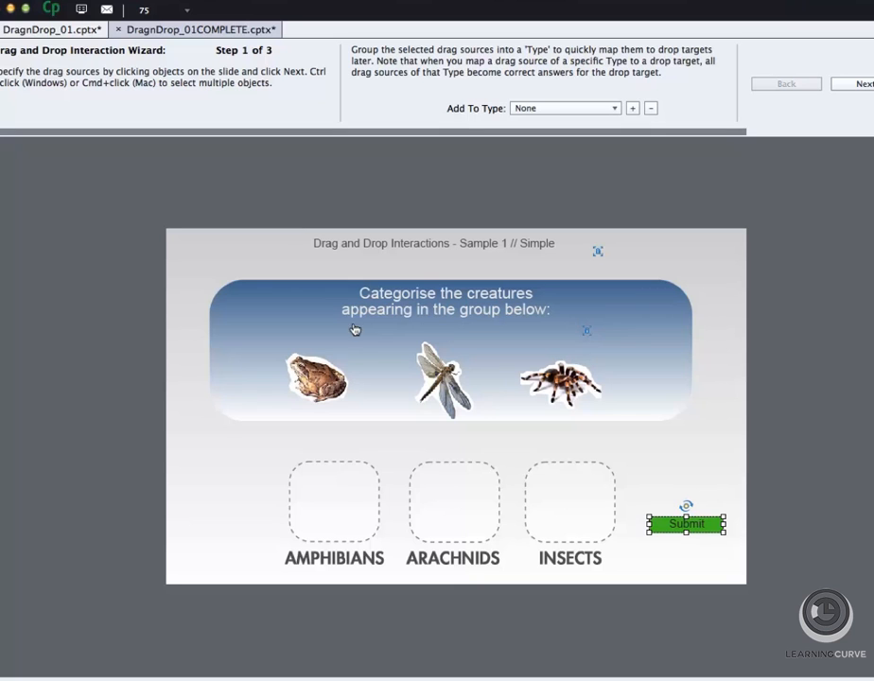
{"action": "left_click", "coordinate": [316, 378]}
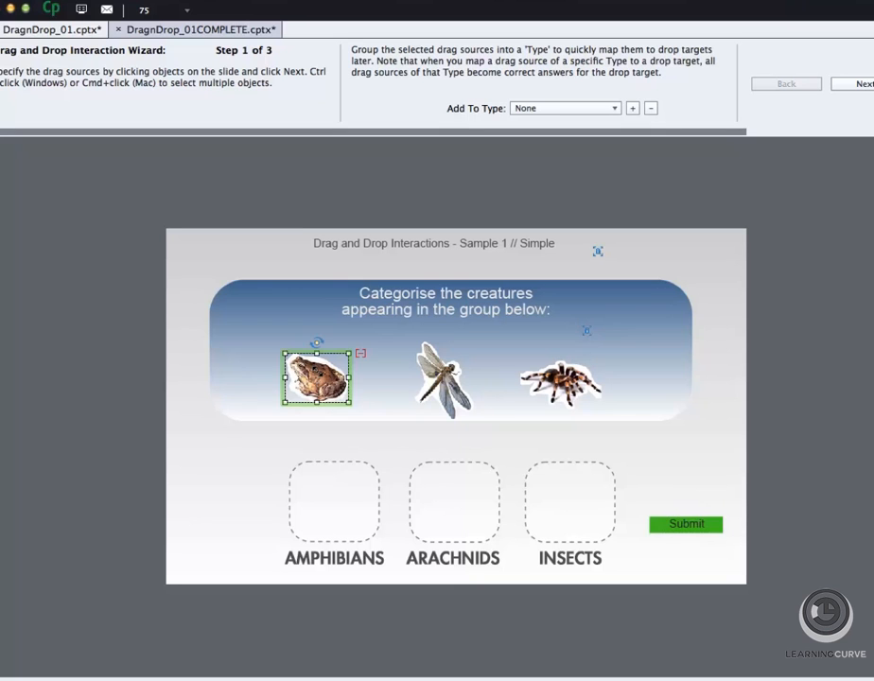
{"action": "left_click", "coordinate": [443, 381]}
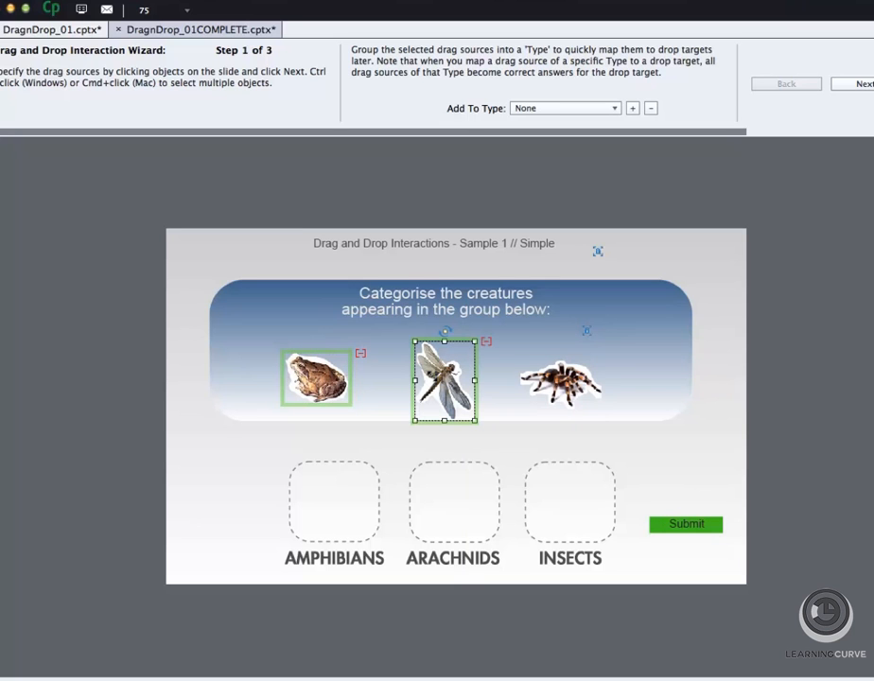
{"action": "left_click", "coordinate": [562, 384]}
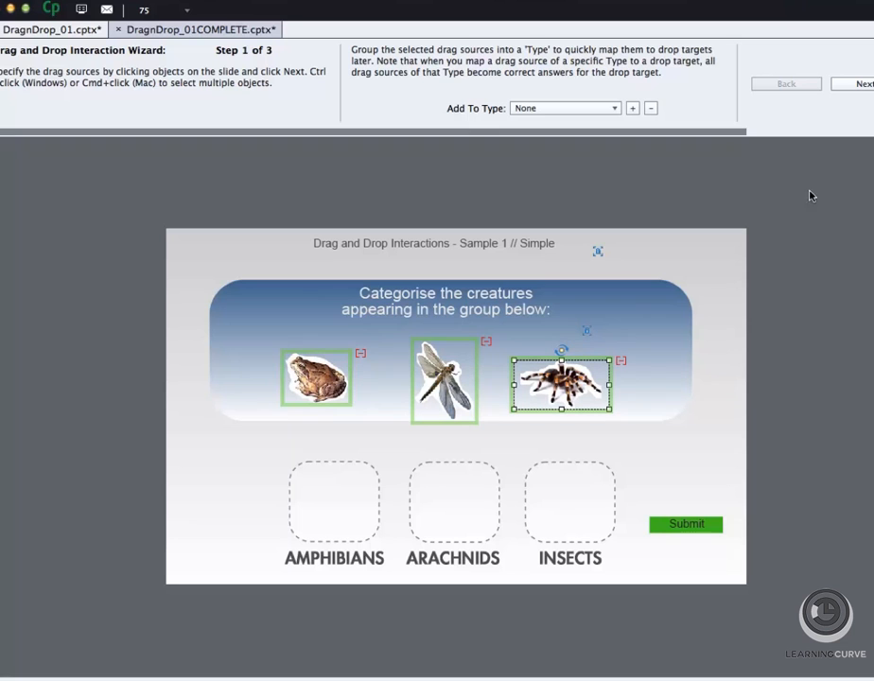
{"action": "left_click", "coordinate": [855, 84]}
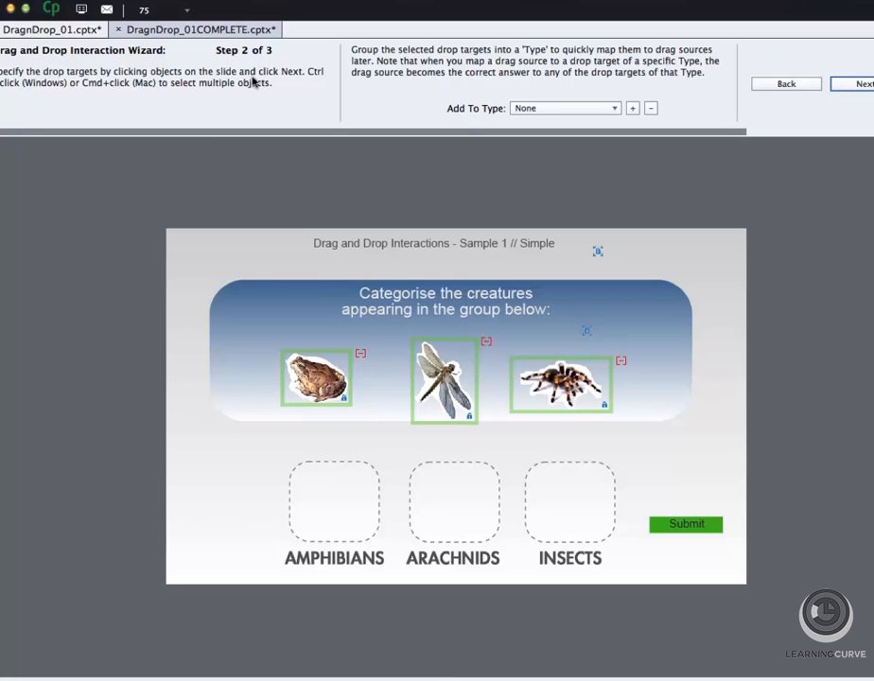
Specify the boxes above AMPHIBIANS, ARACHNIDS and INSECTS as the drop targets and proceed to mapping the answers
{"action": "left_click", "coordinate": [320, 487]}
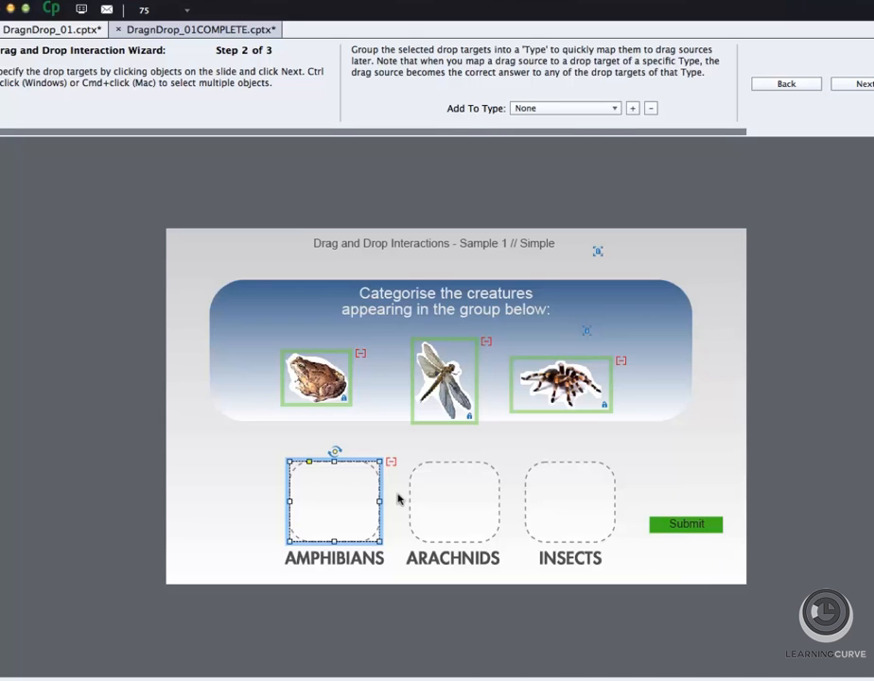
{"action": "left_click", "coordinate": [442, 492], "text": "super"}
{"action": "left_click", "coordinate": [541, 512], "text": "super"}
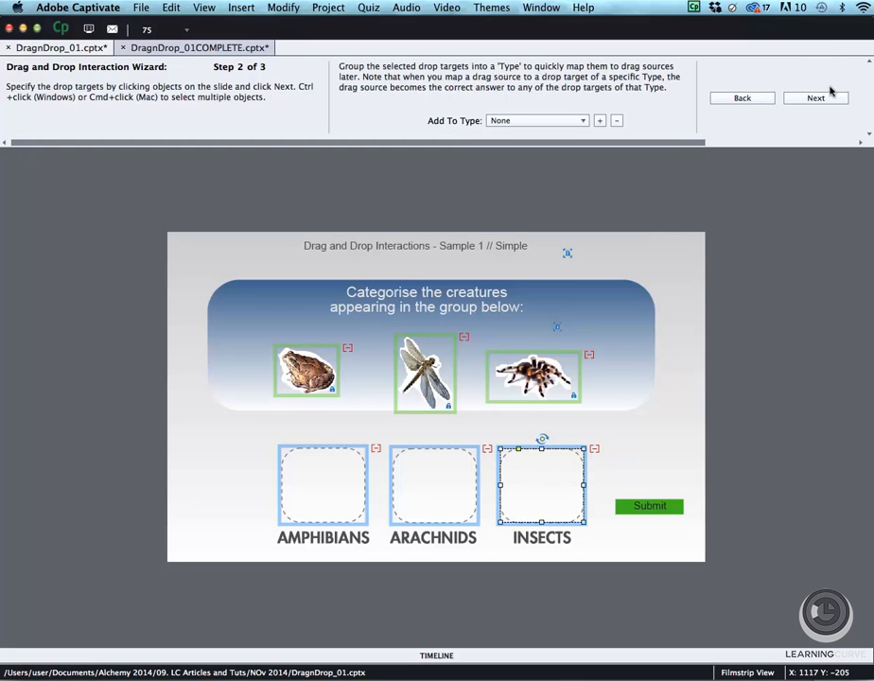
{"action": "left_click", "coordinate": [816, 99]}
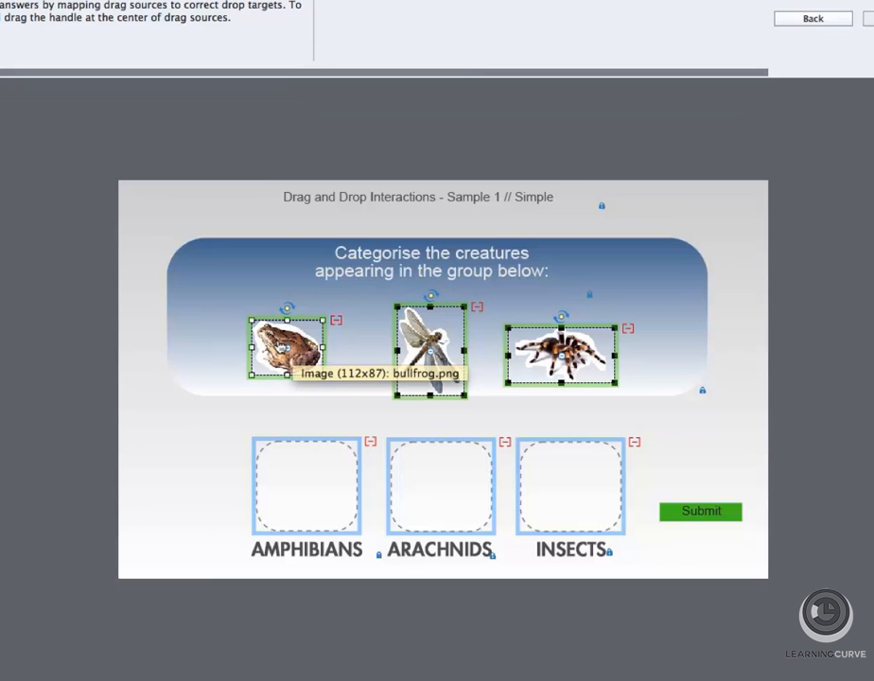
Map the frog to the AMPHIBIANS box, the dragonfly to INSECTS and the spider to ARACHNIDS, and finish the wizard
{"action": "left_click_drag", "start_coordinate": [287, 349], "coordinate": [299, 497]}
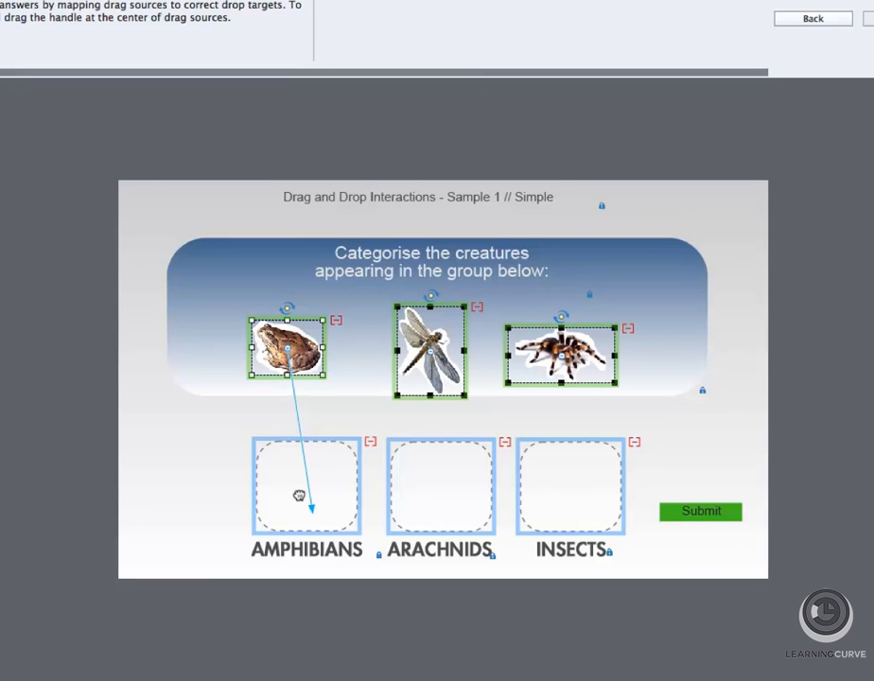
{"action": "left_click_drag", "start_coordinate": [299, 495], "coordinate": [295, 477]}
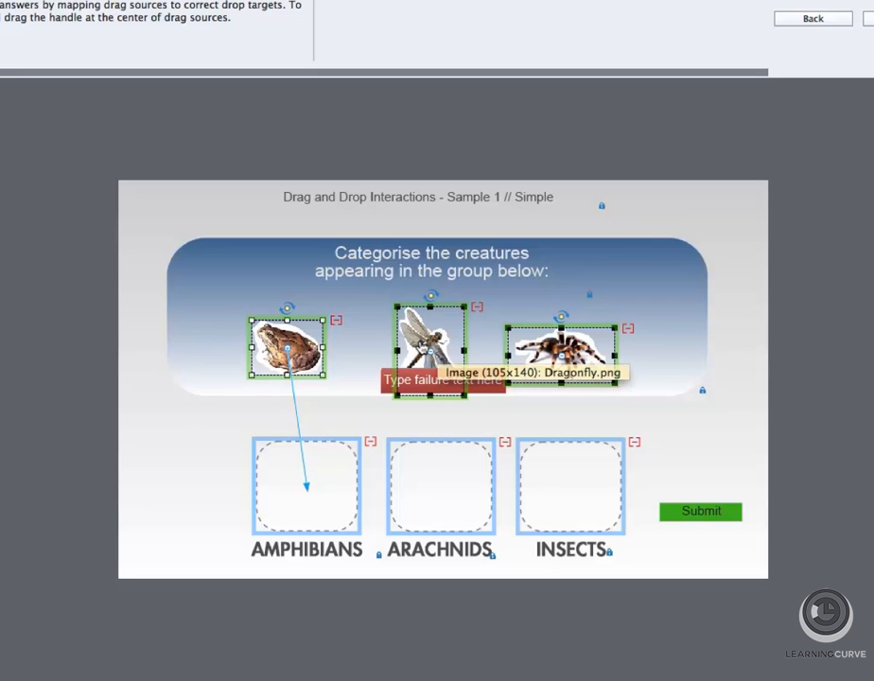
{"action": "left_click_drag", "start_coordinate": [431, 352], "coordinate": [566, 490]}
{"action": "left_click_drag", "start_coordinate": [561, 355], "coordinate": [422, 493]}
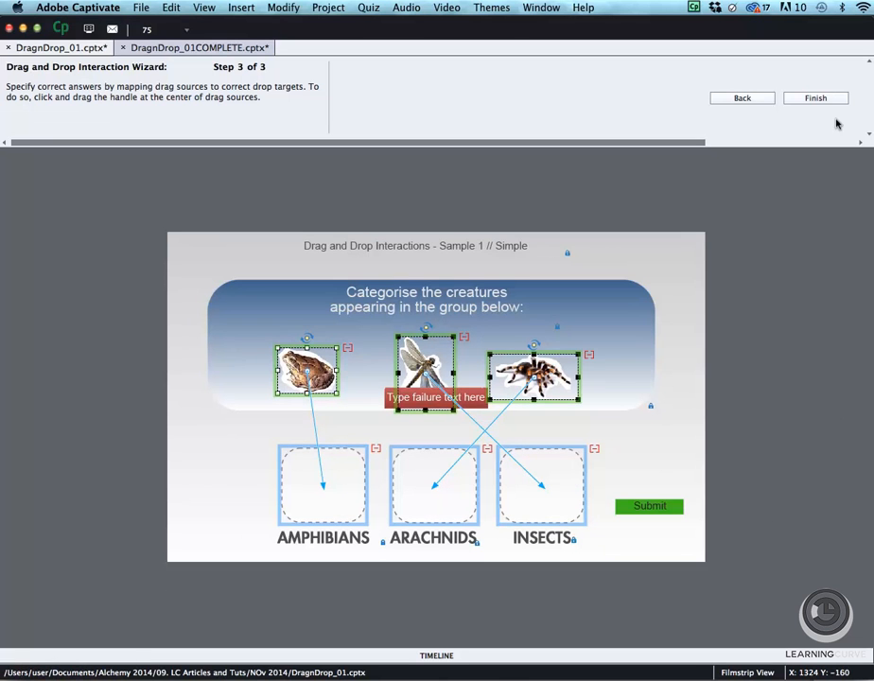
{"action": "left_click", "coordinate": [815, 98]}
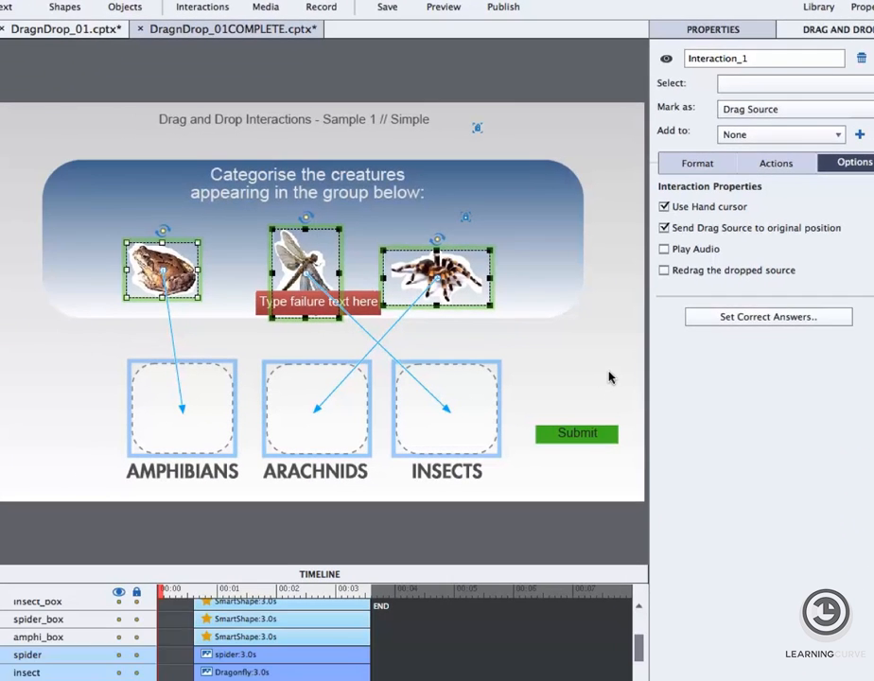
{"action": "left_click", "coordinate": [610, 378]}
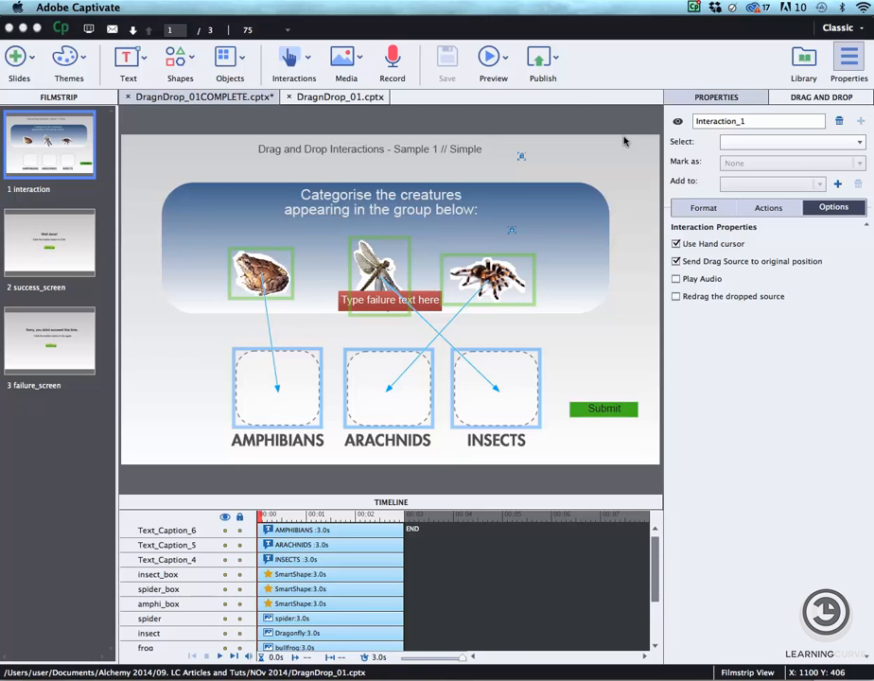
Preview the project, test dropping each creature into its matching box, and close the preview
{"action": "left_click", "coordinate": [503, 58]}
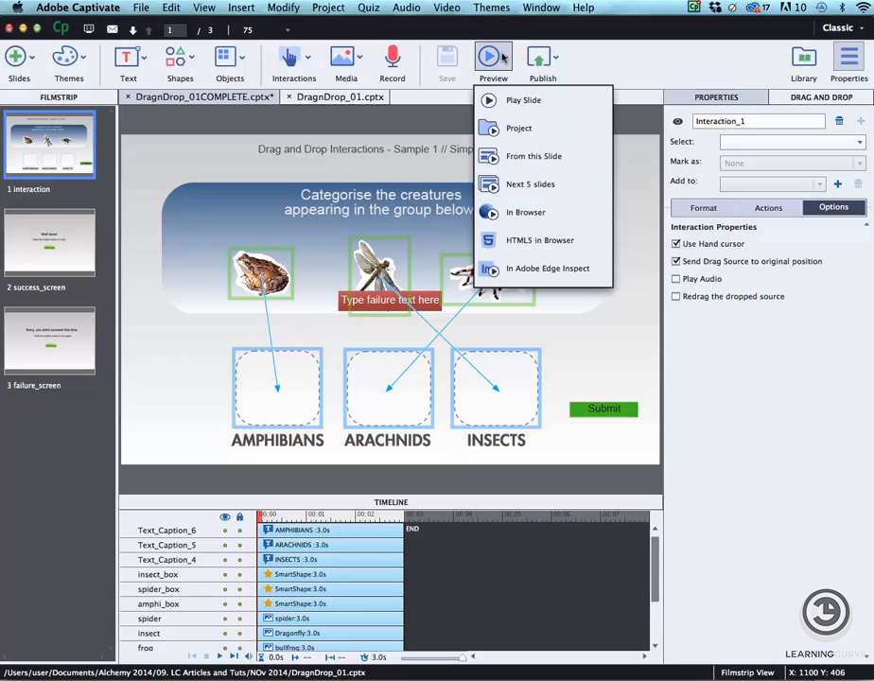
{"action": "left_click", "coordinate": [517, 126]}
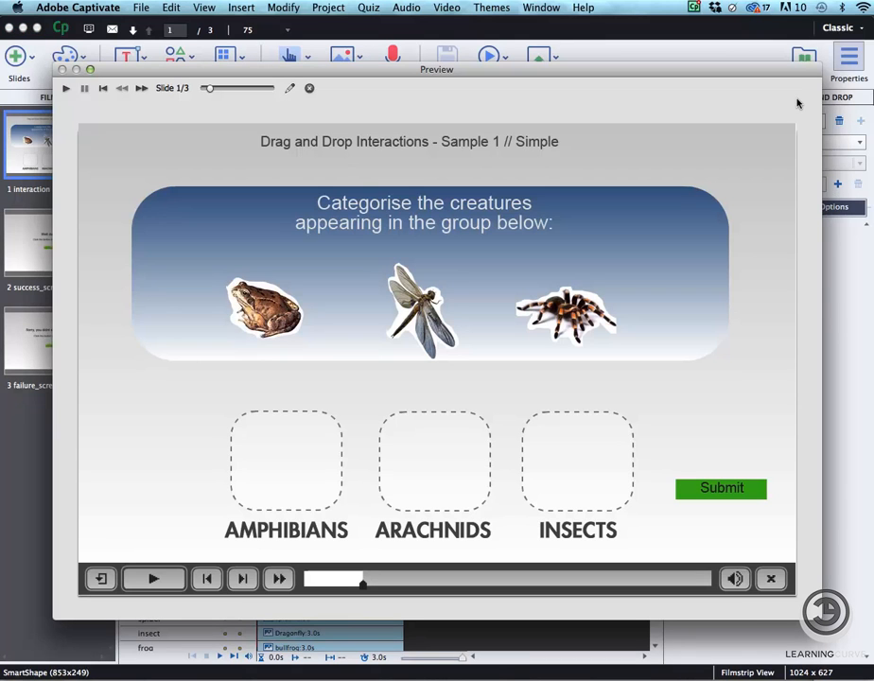
{"action": "left_click_drag", "start_coordinate": [265, 299], "coordinate": [299, 471]}
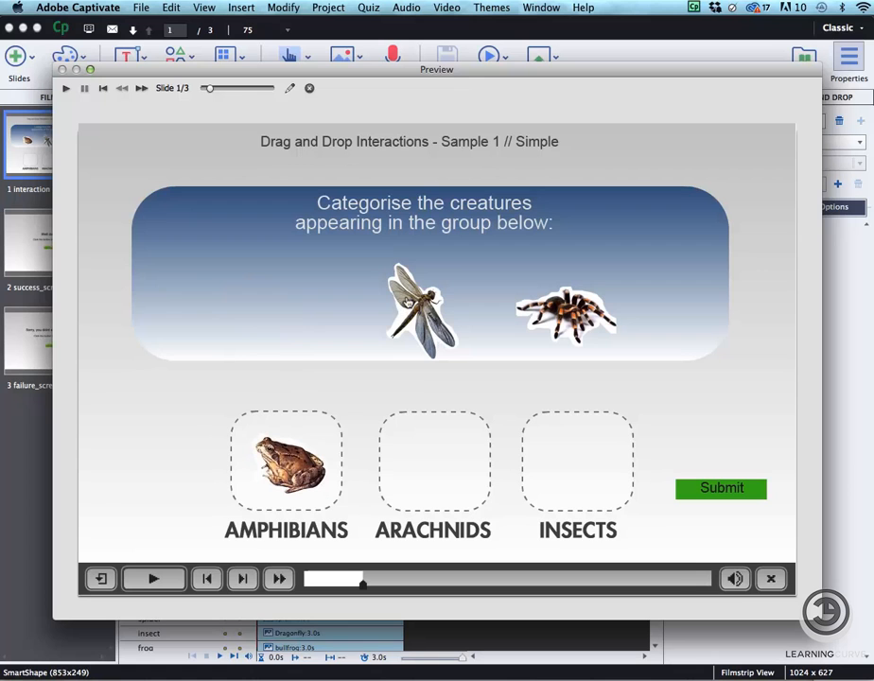
{"action": "left_click_drag", "start_coordinate": [416, 303], "coordinate": [577, 458]}
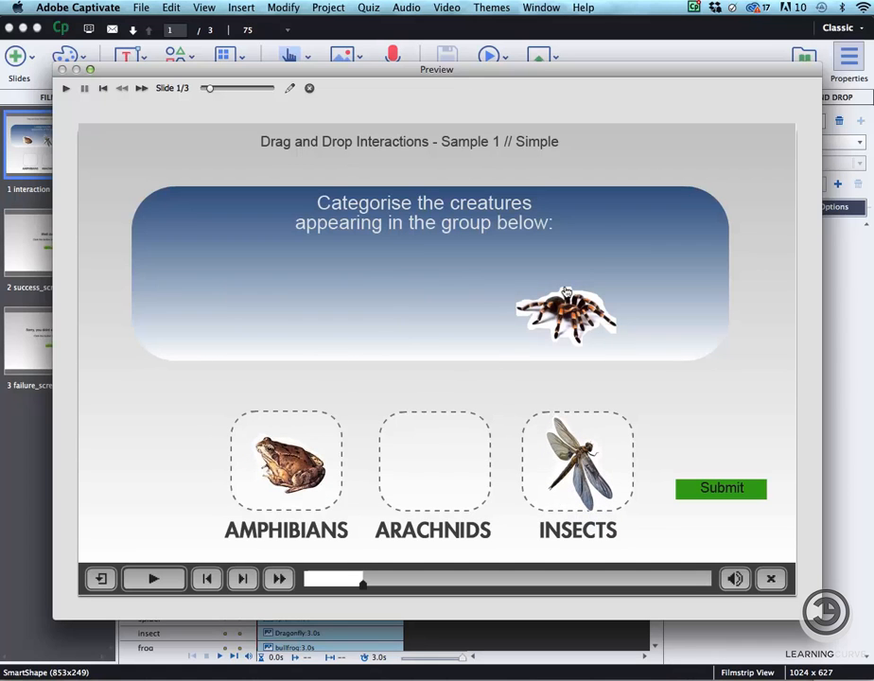
{"action": "left_click_drag", "start_coordinate": [564, 291], "coordinate": [429, 444]}
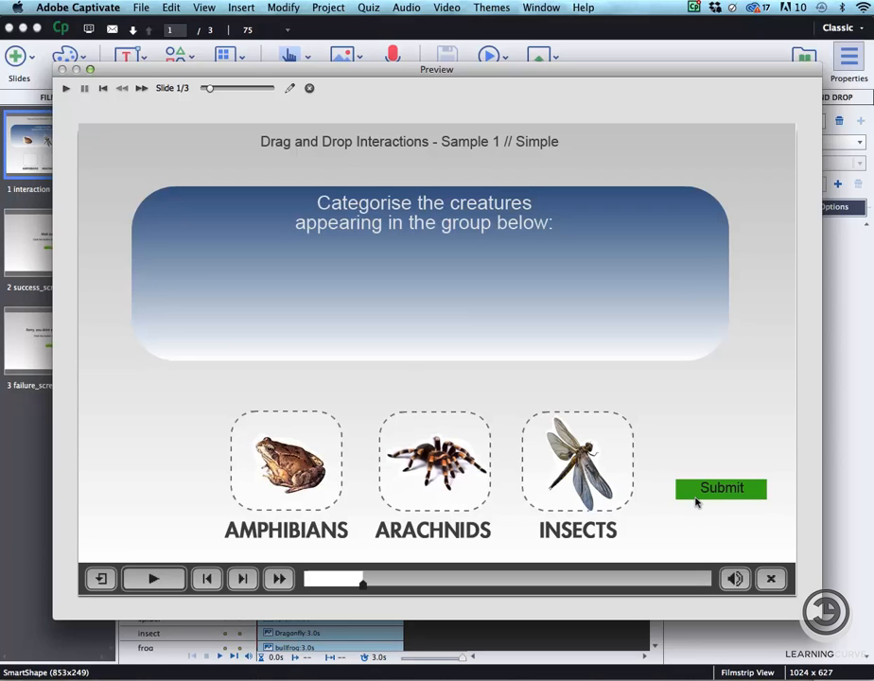
{"action": "left_click", "coordinate": [772, 577]}
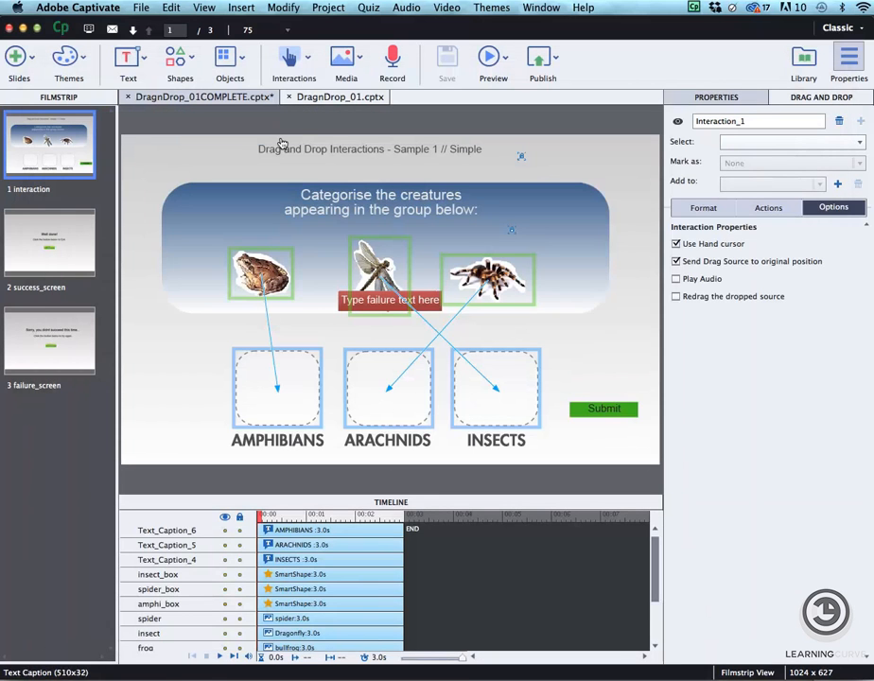
Check the On Success action of the Exit button on success_screen, keeping it set to Exit
{"action": "left_click", "coordinate": [73, 226]}
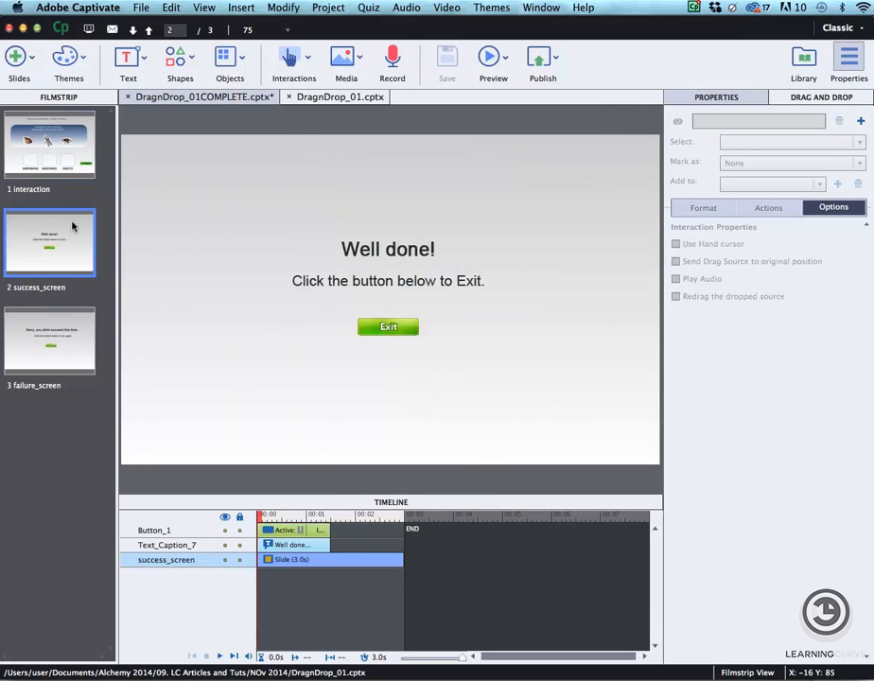
{"action": "left_click", "coordinate": [359, 327]}
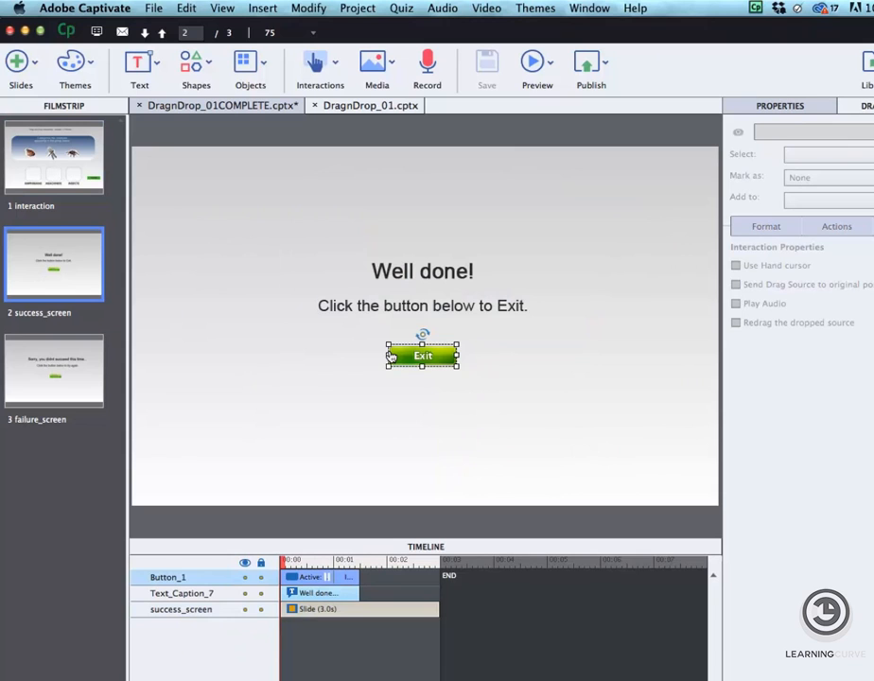
{"action": "left_click", "coordinate": [63, 254]}
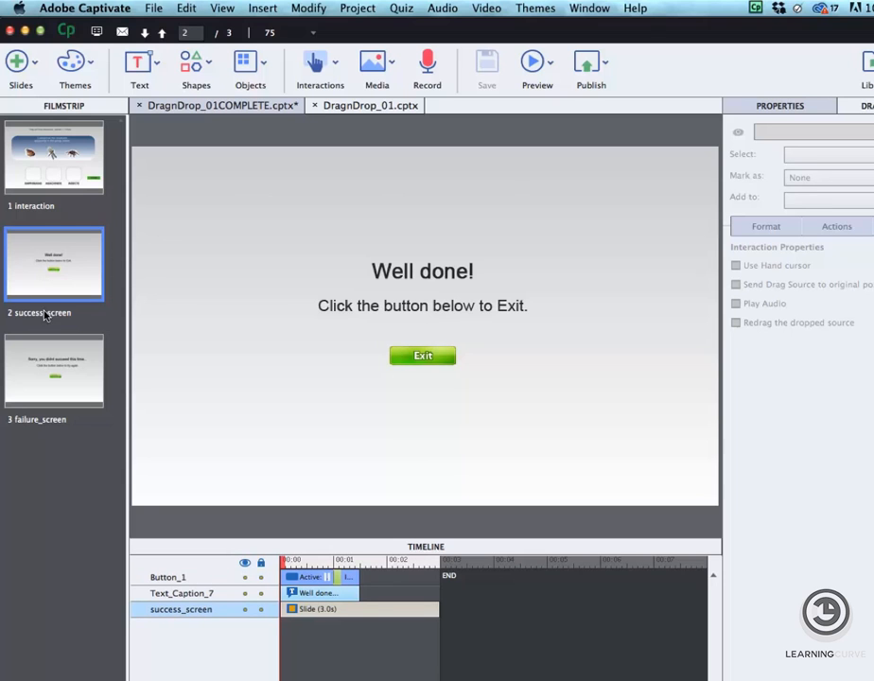
{"action": "left_click", "coordinate": [428, 353]}
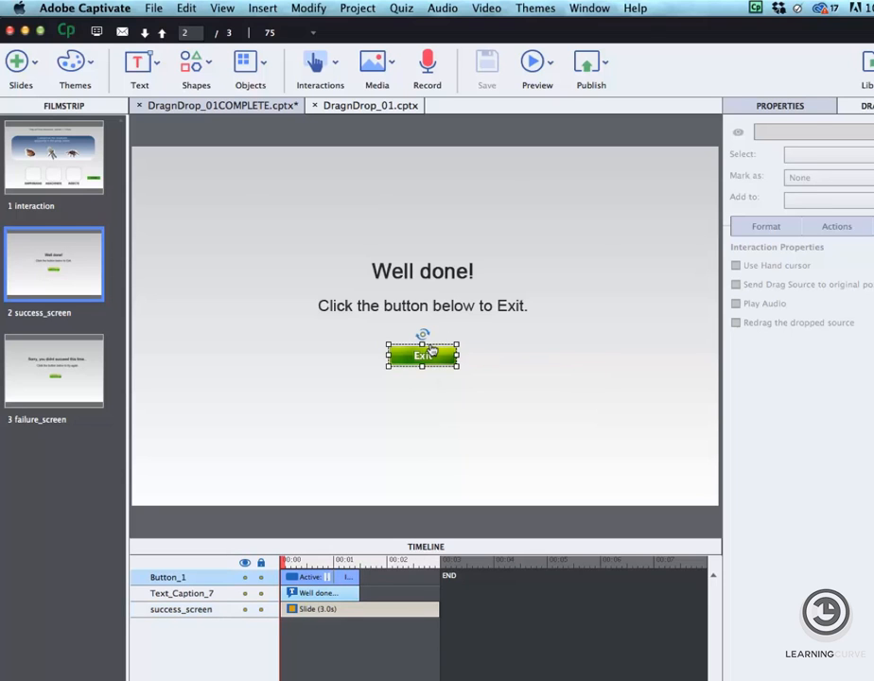
{"action": "left_click", "coordinate": [802, 110]}
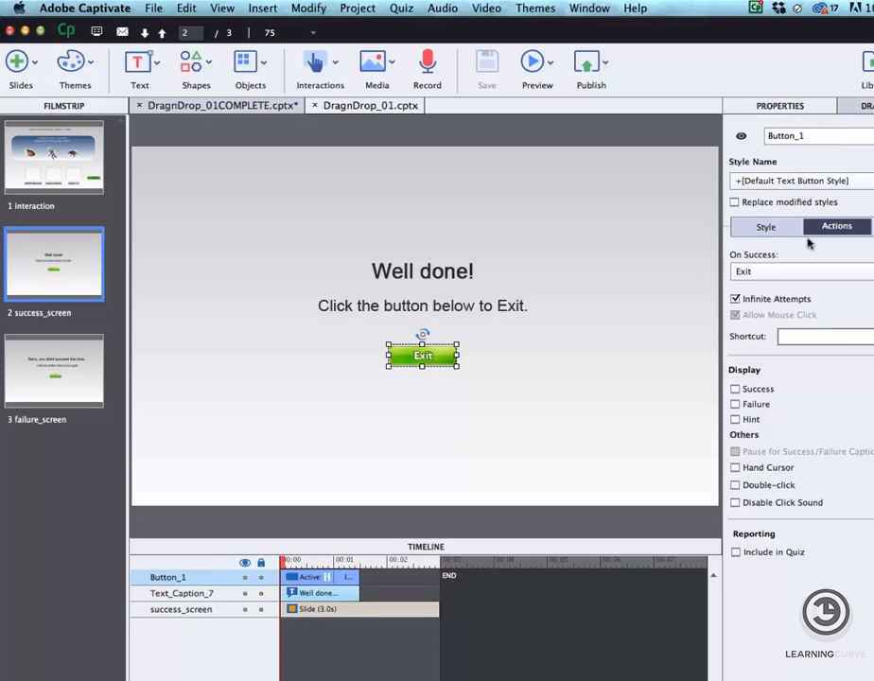
{"action": "left_click", "coordinate": [790, 272]}
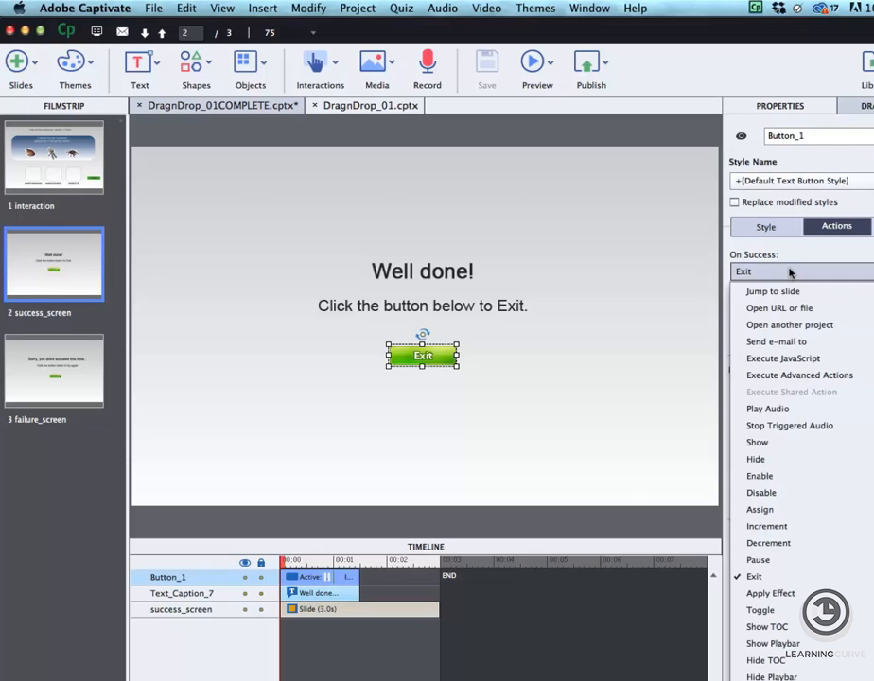
{"action": "left_click", "coordinate": [755, 574]}
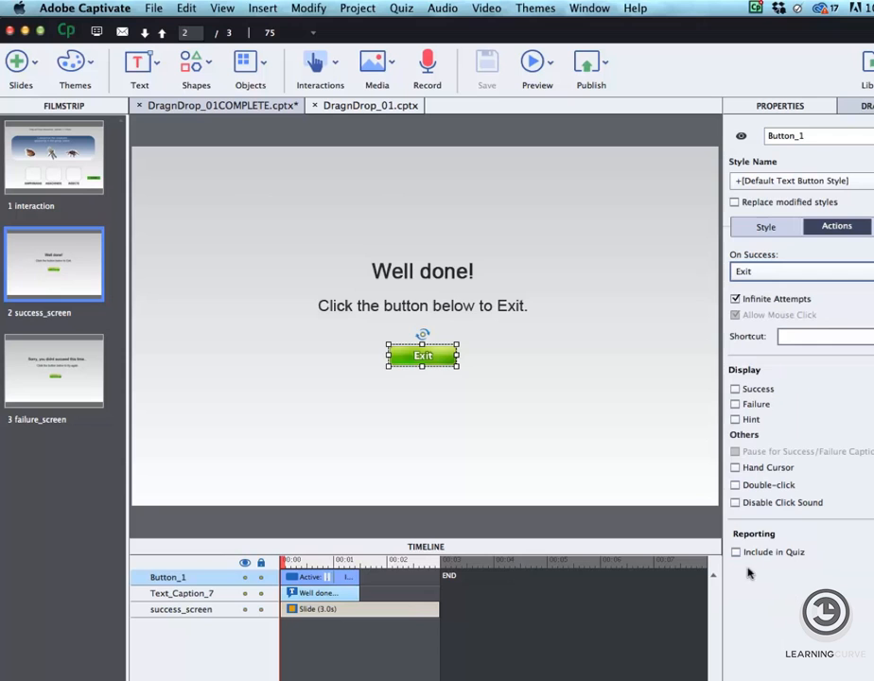
Check the On Success action and target slide of the Continue button on failure_screen
{"action": "left_click", "coordinate": [38, 365]}
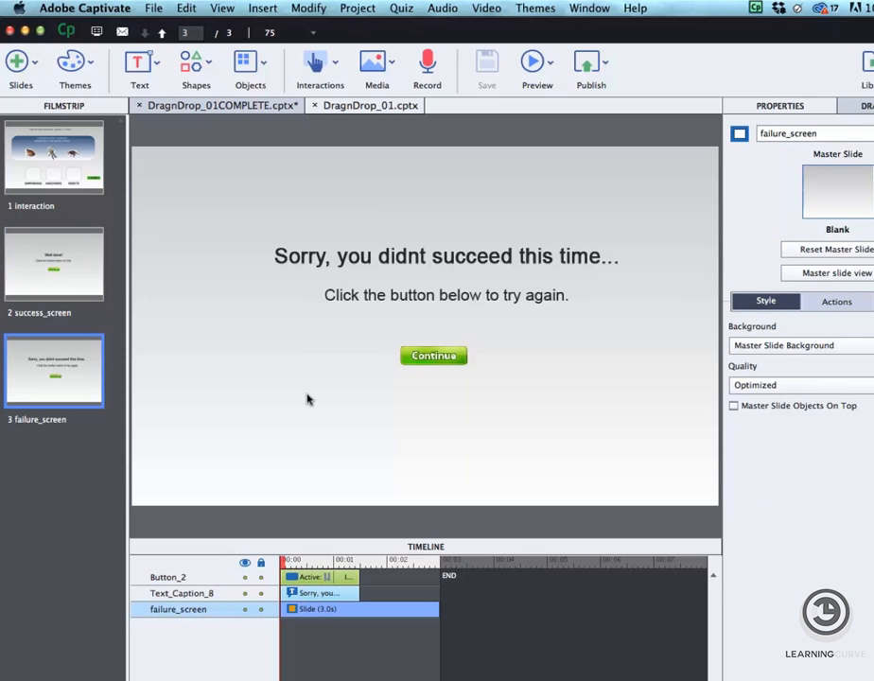
{"action": "left_click", "coordinate": [422, 351]}
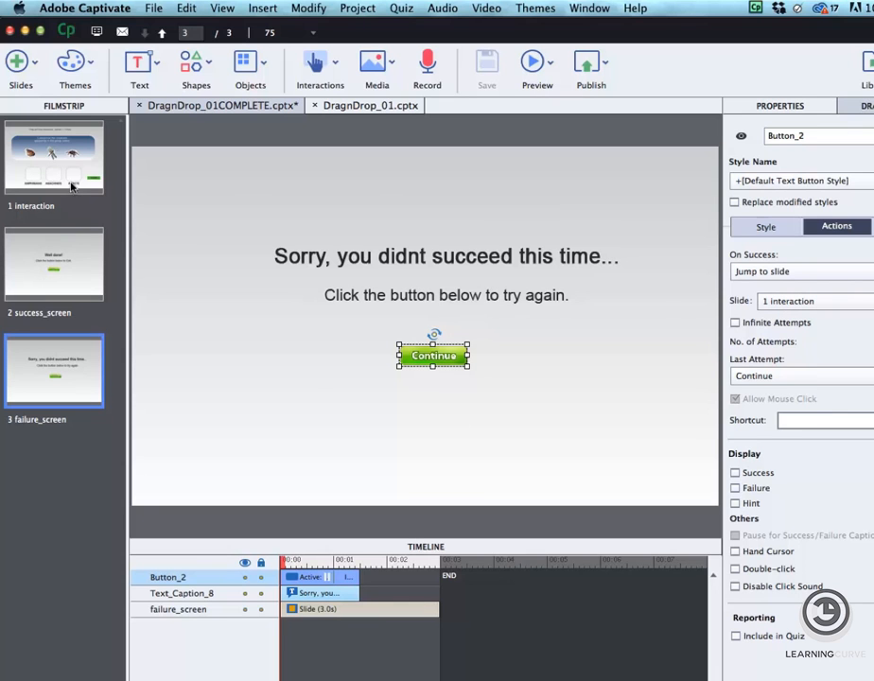
{"action": "left_click", "coordinate": [310, 389]}
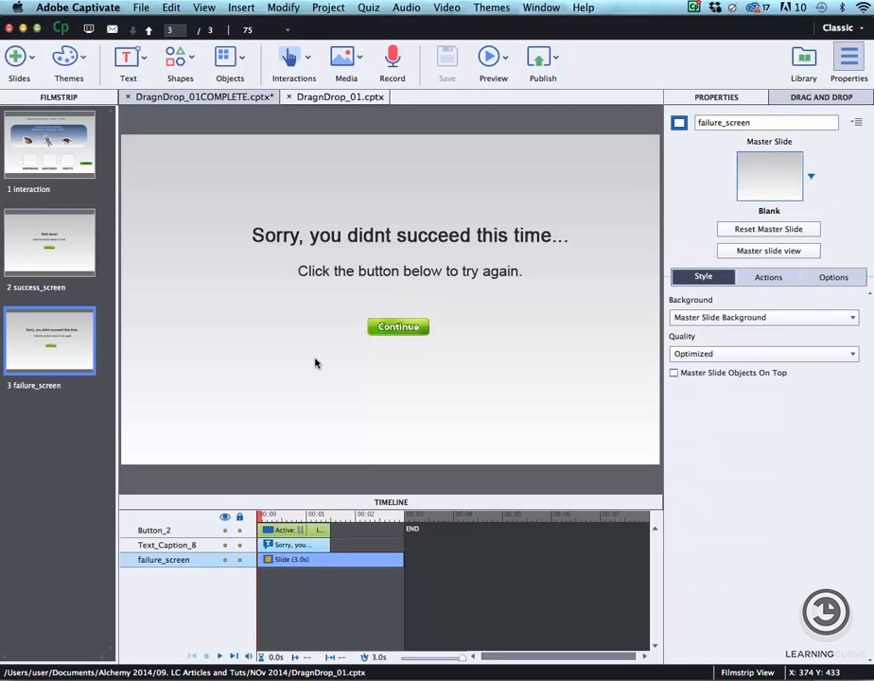
Review the correct answer pairs of the drag-and-drop interaction on the first slide, keeping the answer type at Combination
{"action": "left_click", "coordinate": [61, 143]}
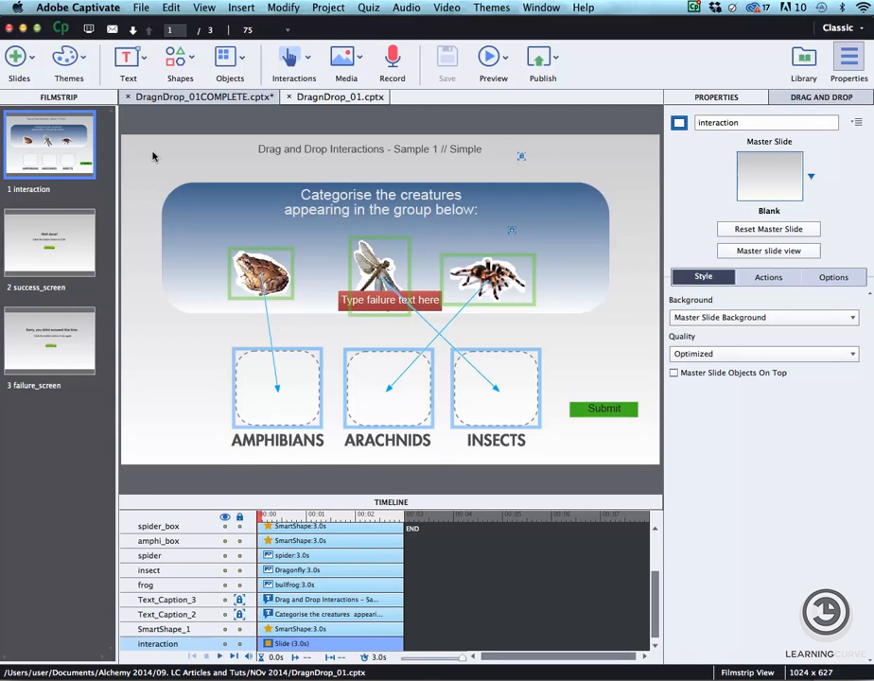
{"action": "left_click", "coordinate": [510, 267]}
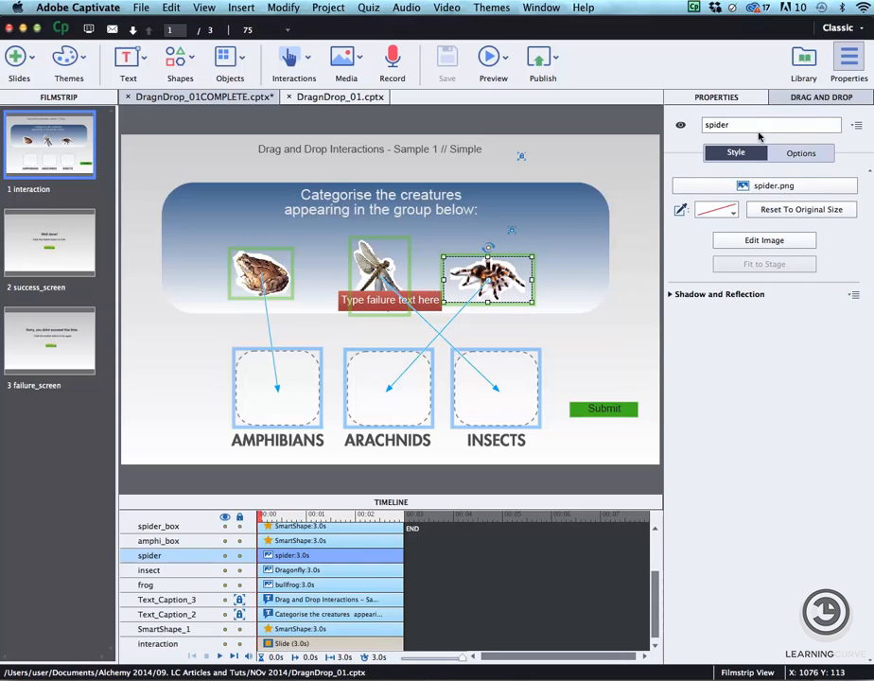
{"action": "left_click", "coordinate": [793, 96]}
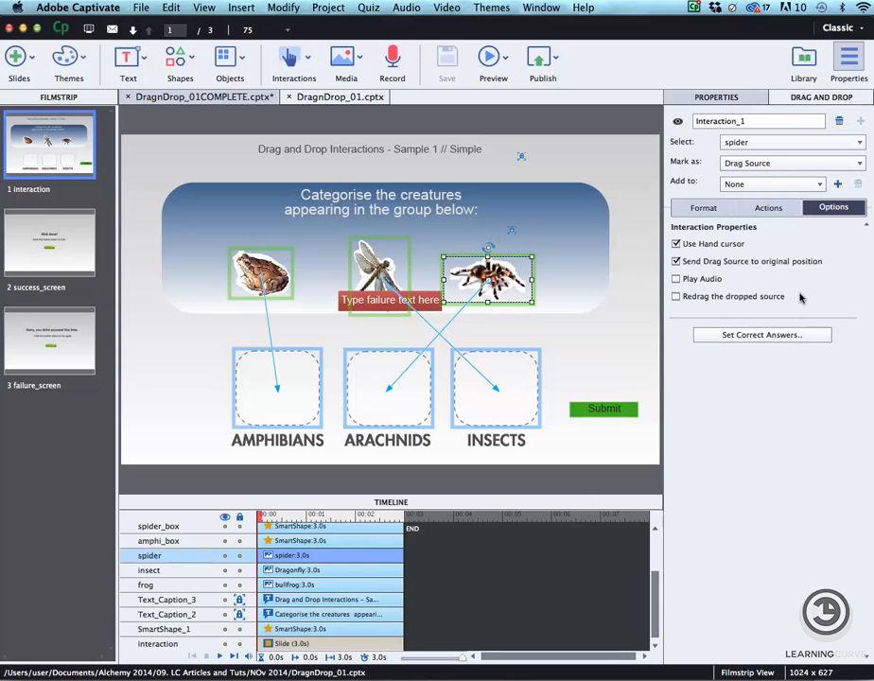
{"action": "left_click", "coordinate": [766, 334]}
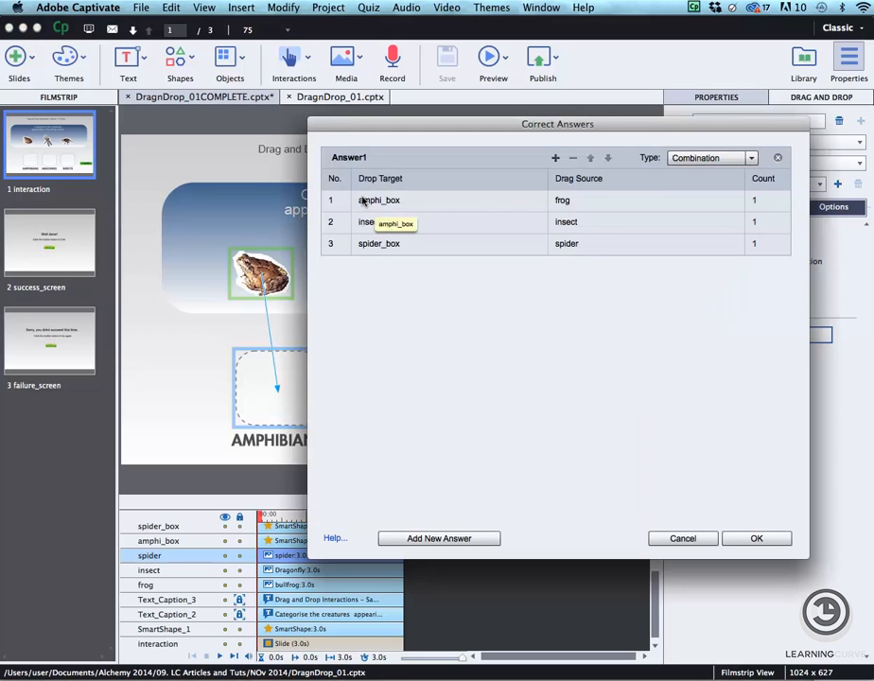
{"action": "left_click", "coordinate": [694, 157]}
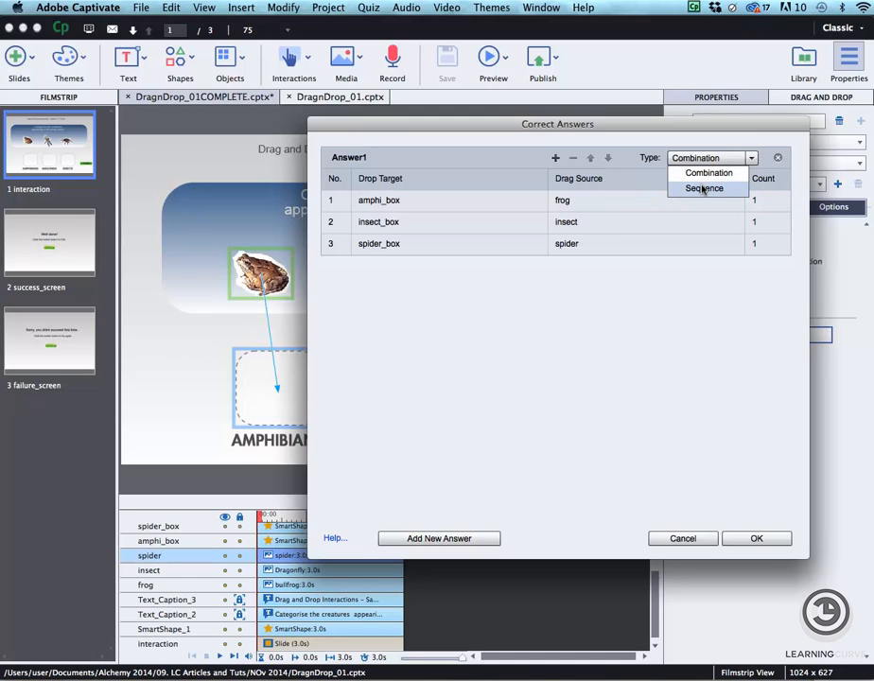
{"action": "left_click", "coordinate": [700, 172]}
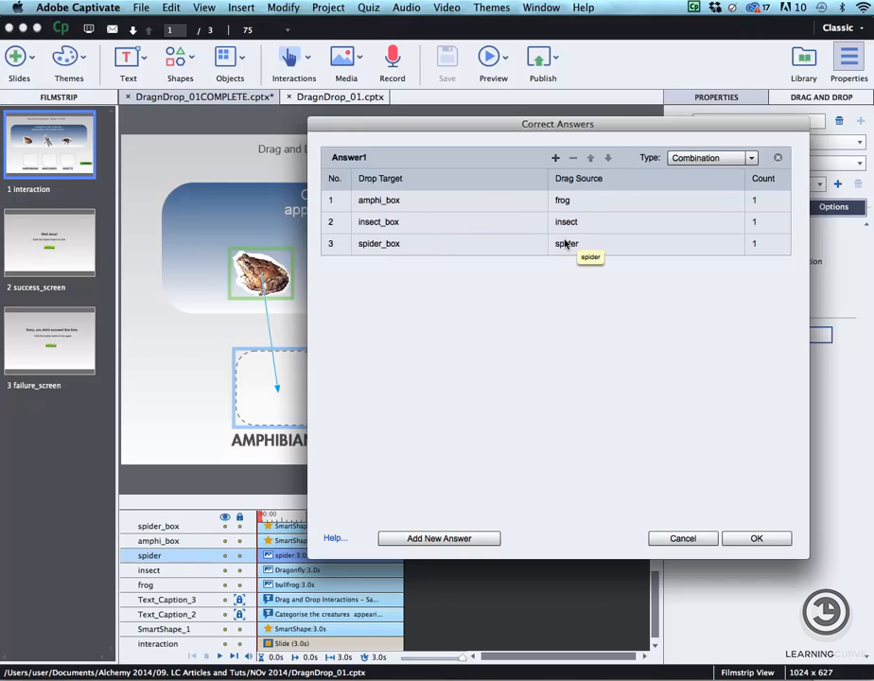
{"action": "left_click", "coordinate": [763, 539]}
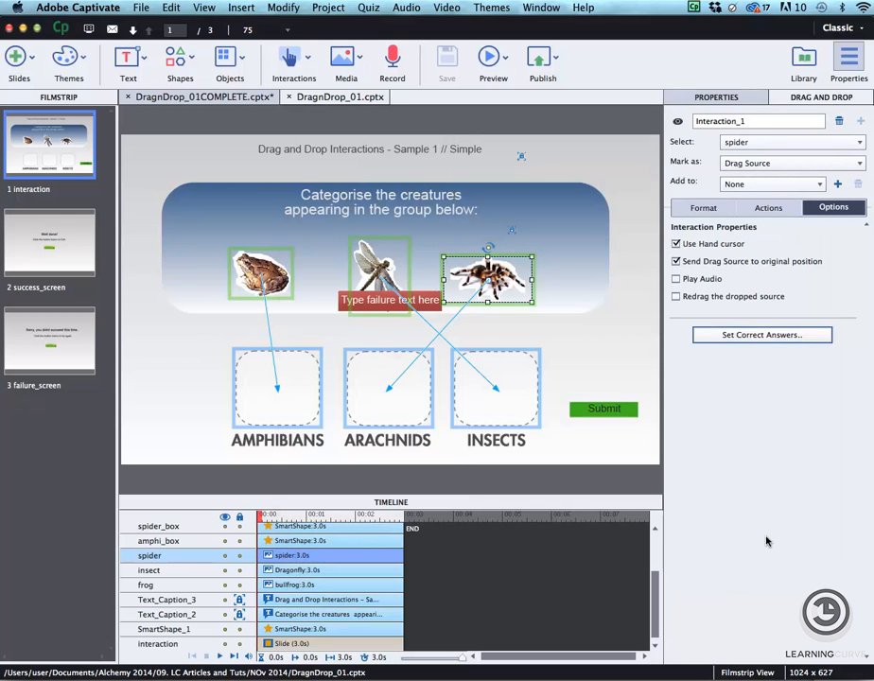